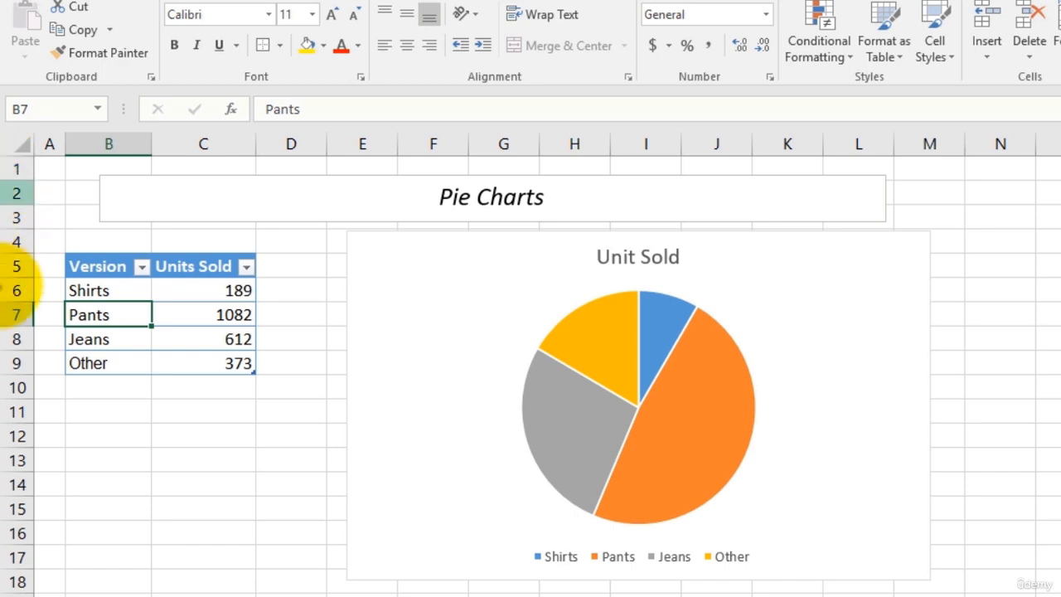
Examine the clothing versions and units sold in the table and how the existing pie chart divides them into slices.
mouse_move(611, 371)
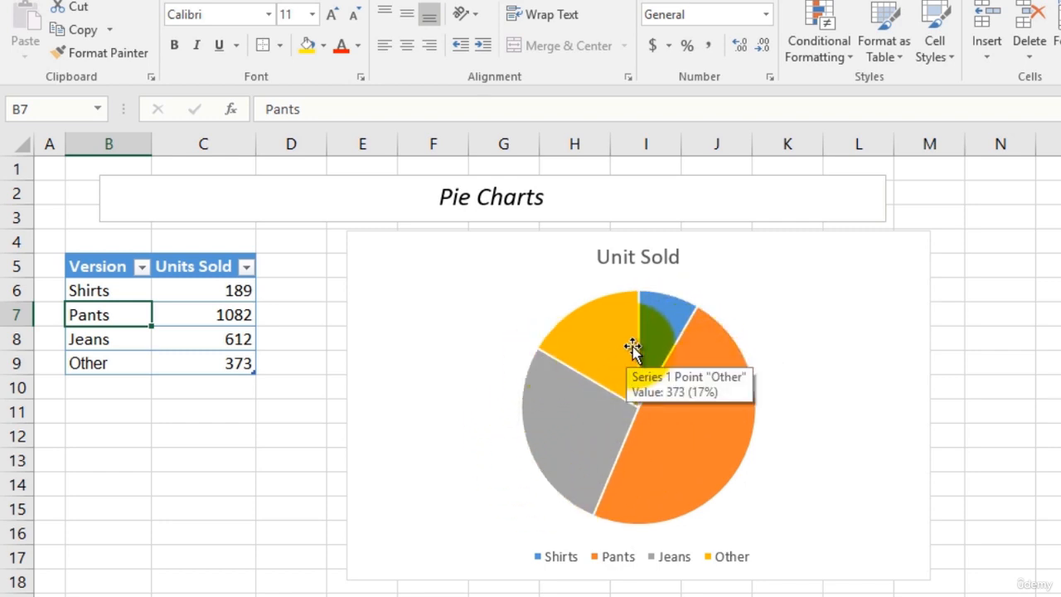
mouse_move(630, 485)
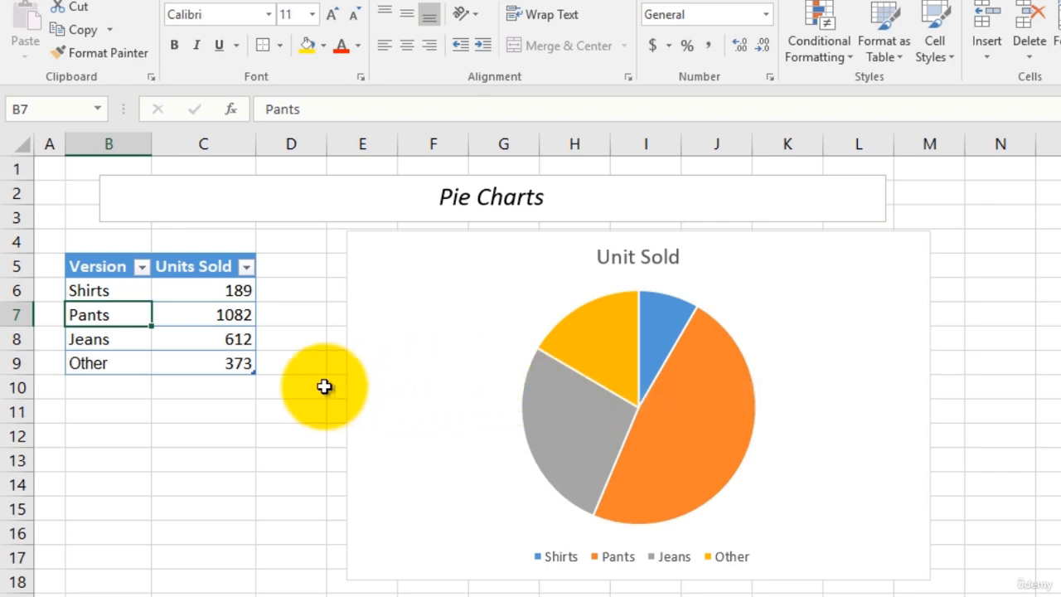
click(116, 293)
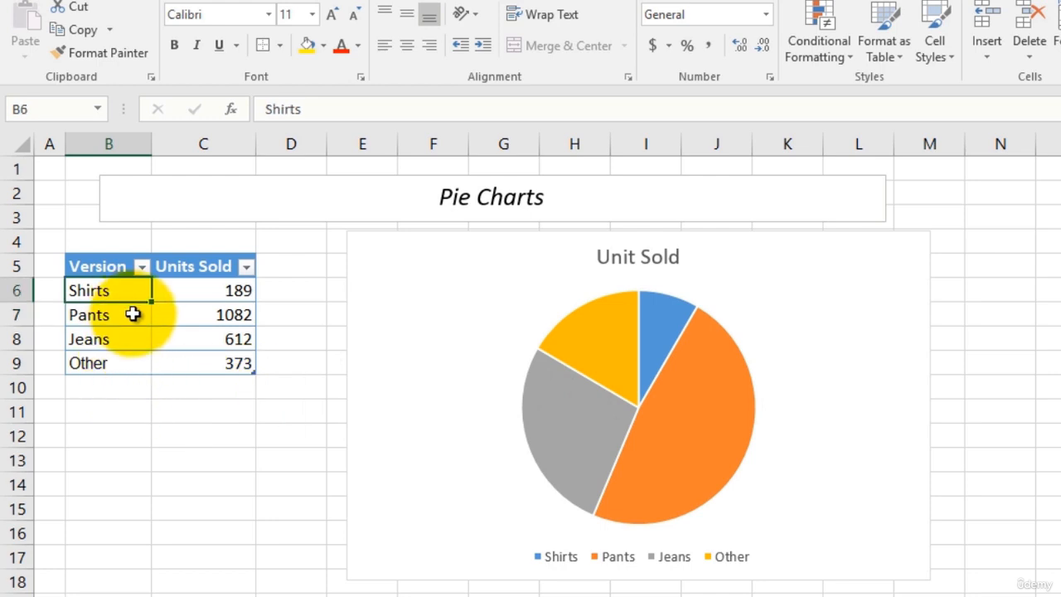
click(108, 320)
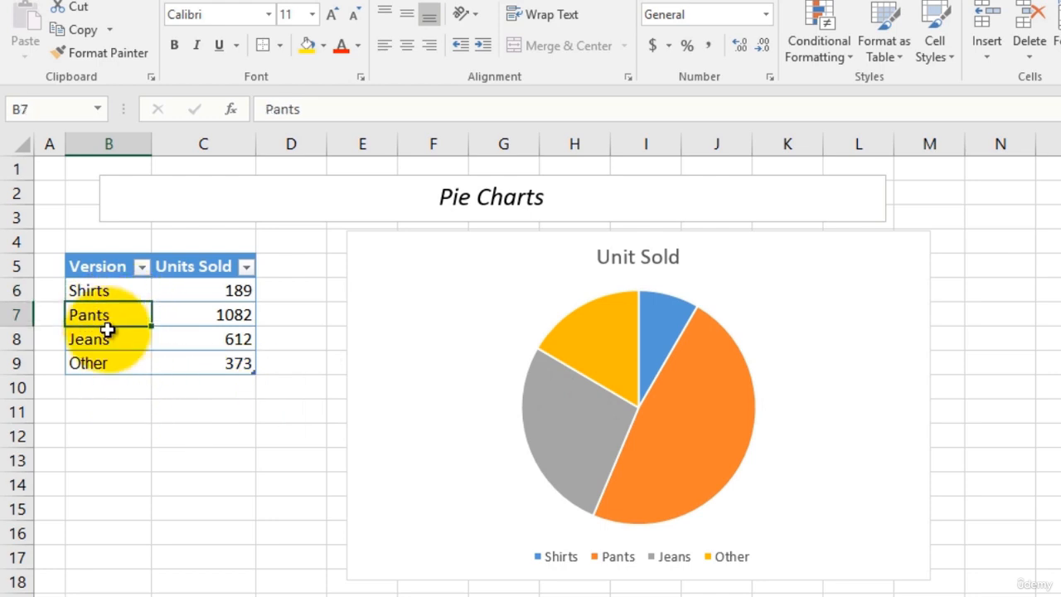
click(113, 342)
click(173, 363)
click(178, 339)
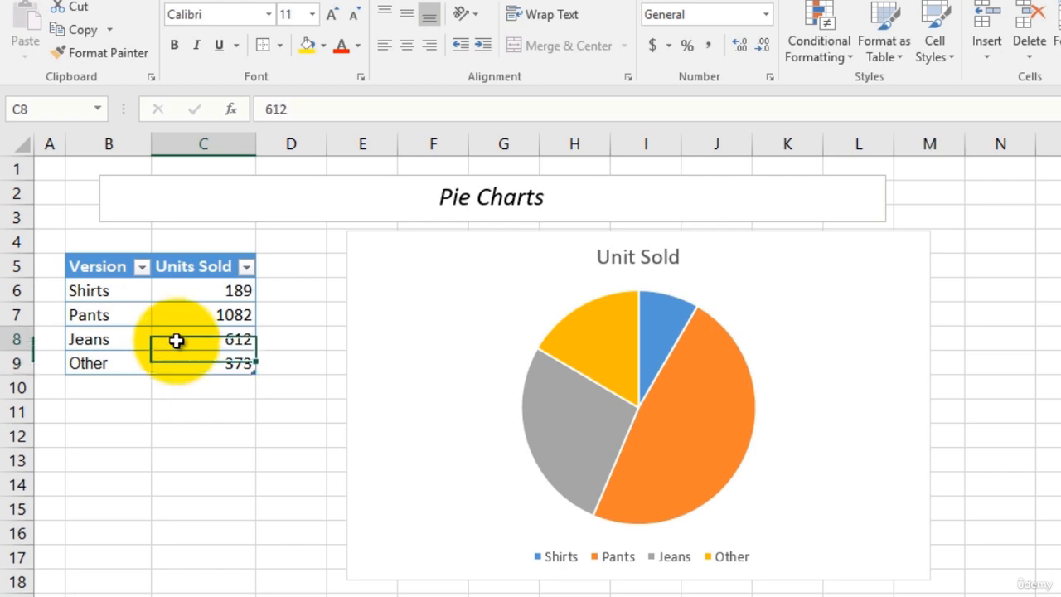
click(177, 310)
click(177, 294)
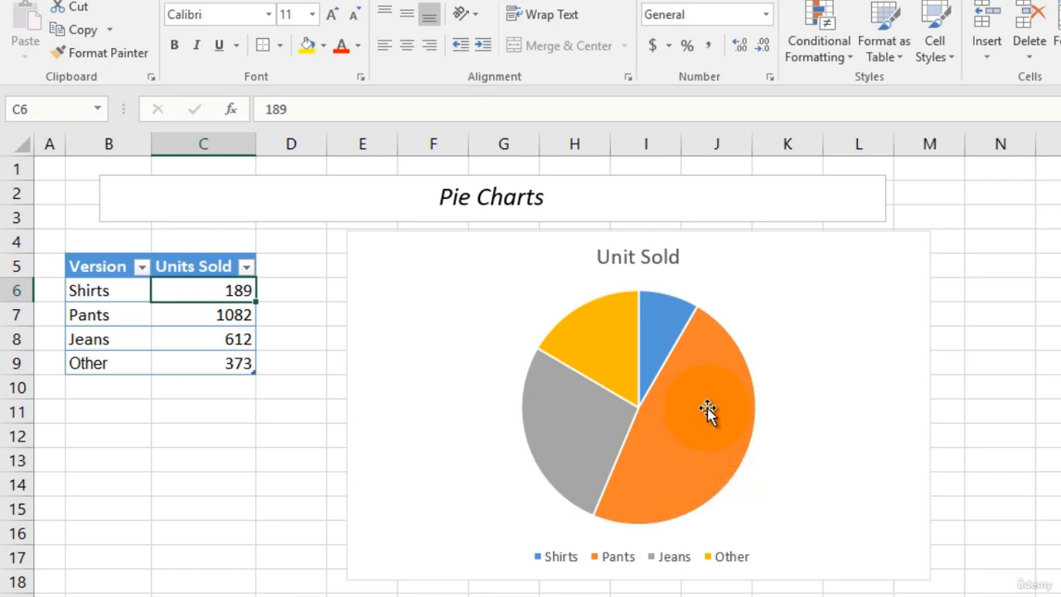
mouse_move(717, 445)
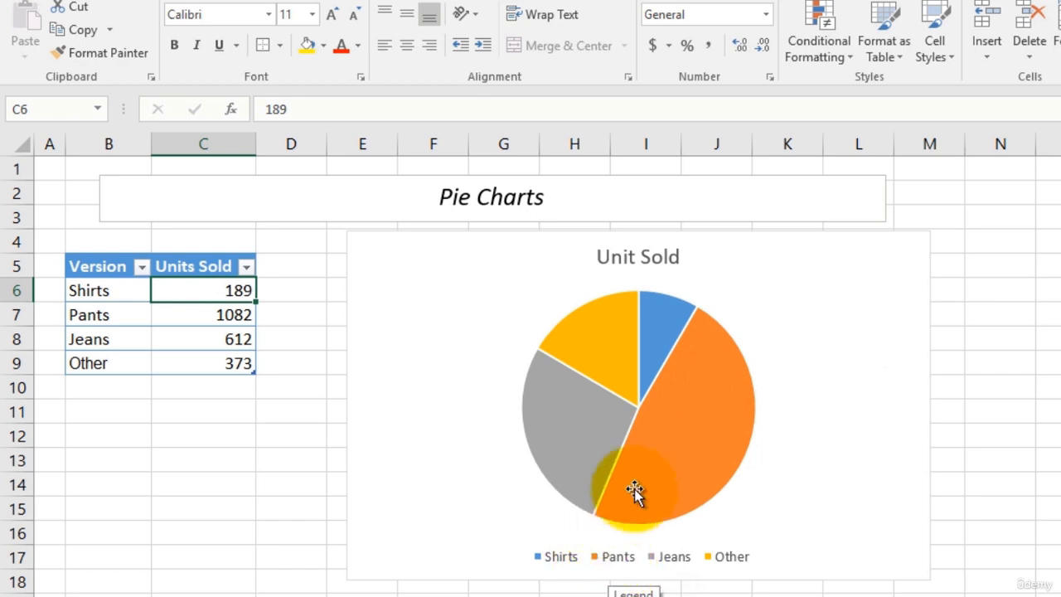
mouse_move(675, 467)
mouse_move(670, 325)
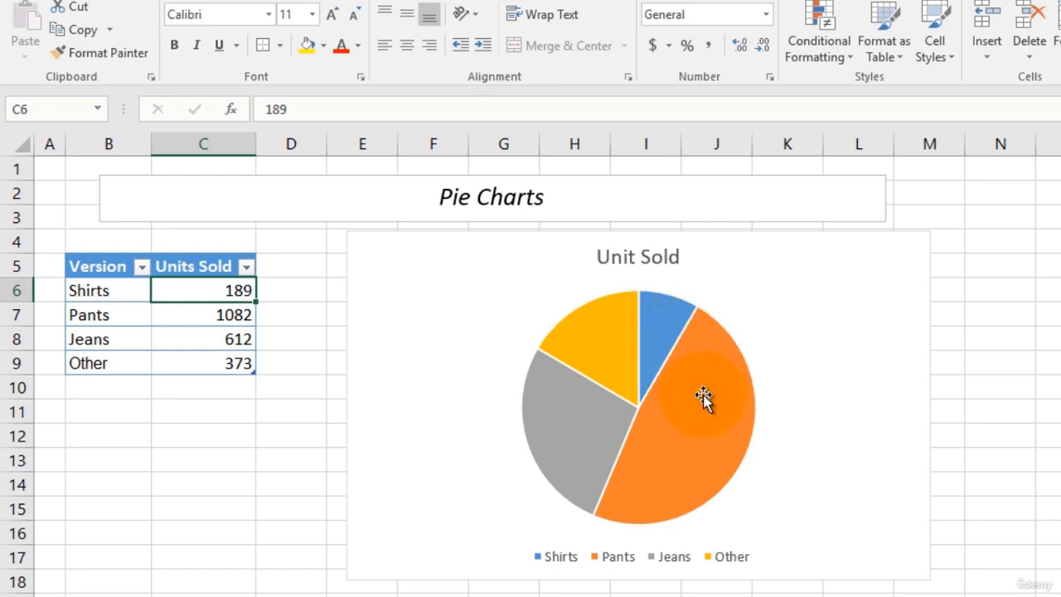
mouse_move(711, 375)
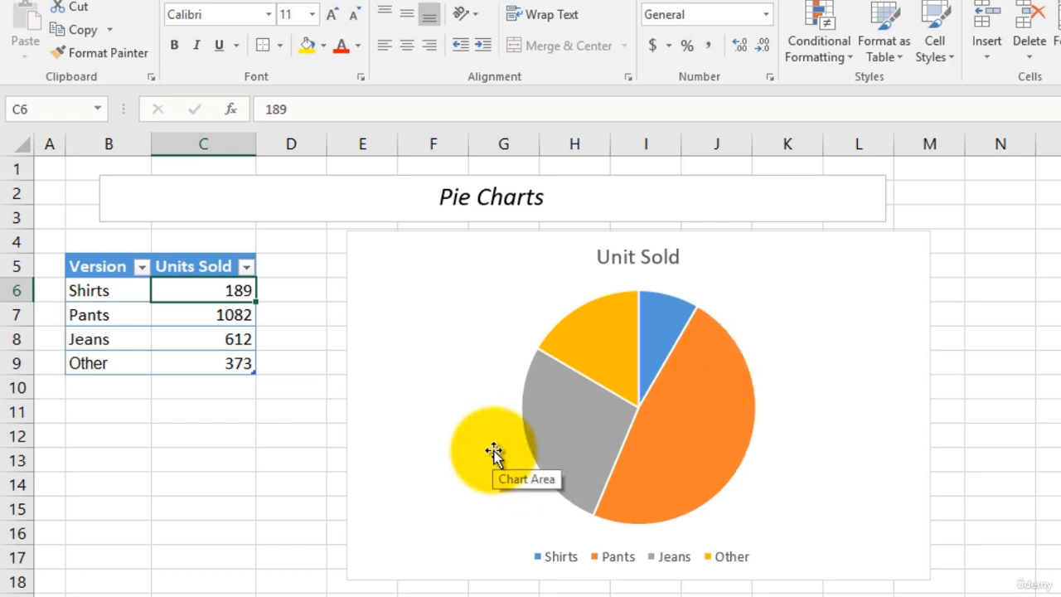
Delete the existing pie chart and insert a new recommended Pie chart from the Version and Units Sold table, B5:C9.
click(860, 315)
key(Delete)
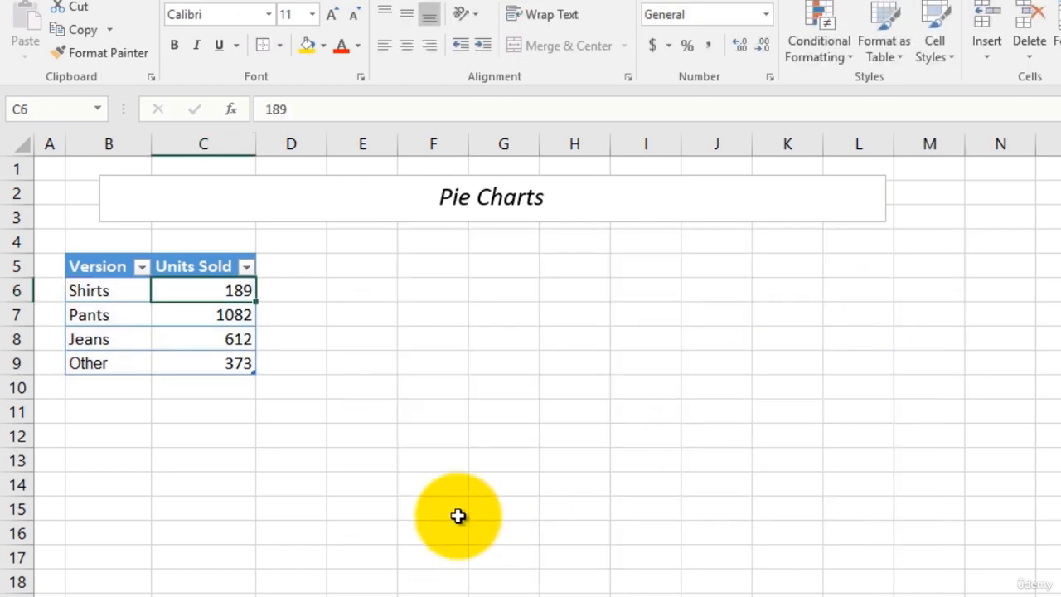
drag(78, 263, 155, 392)
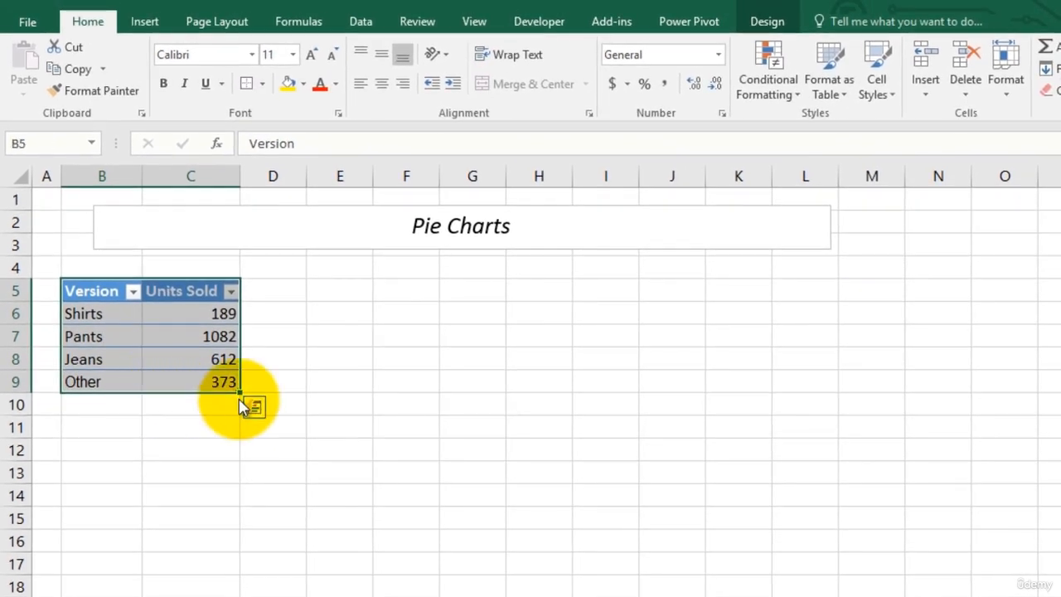
click(144, 24)
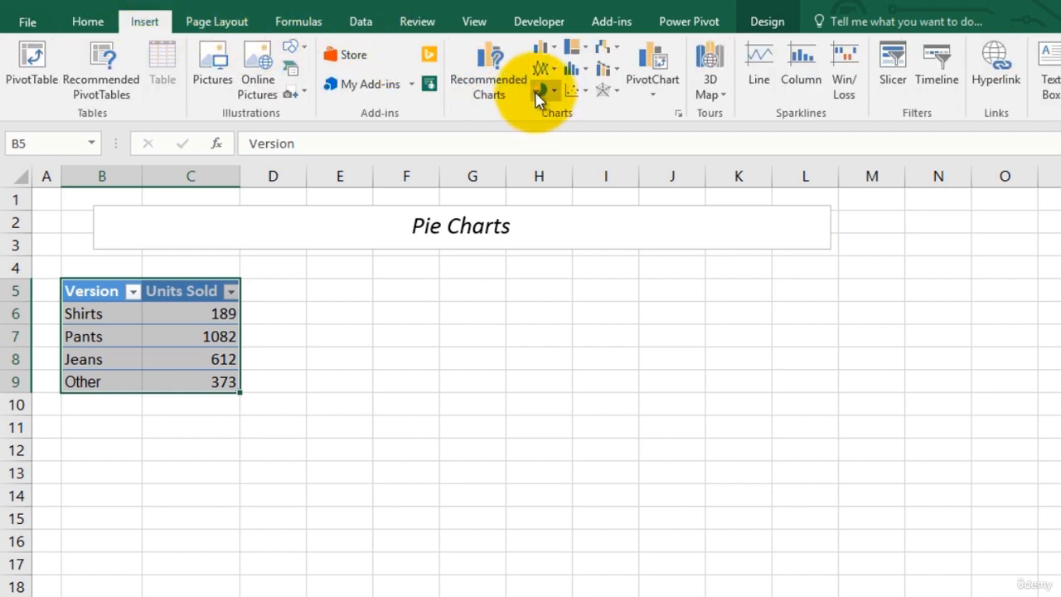
click(489, 64)
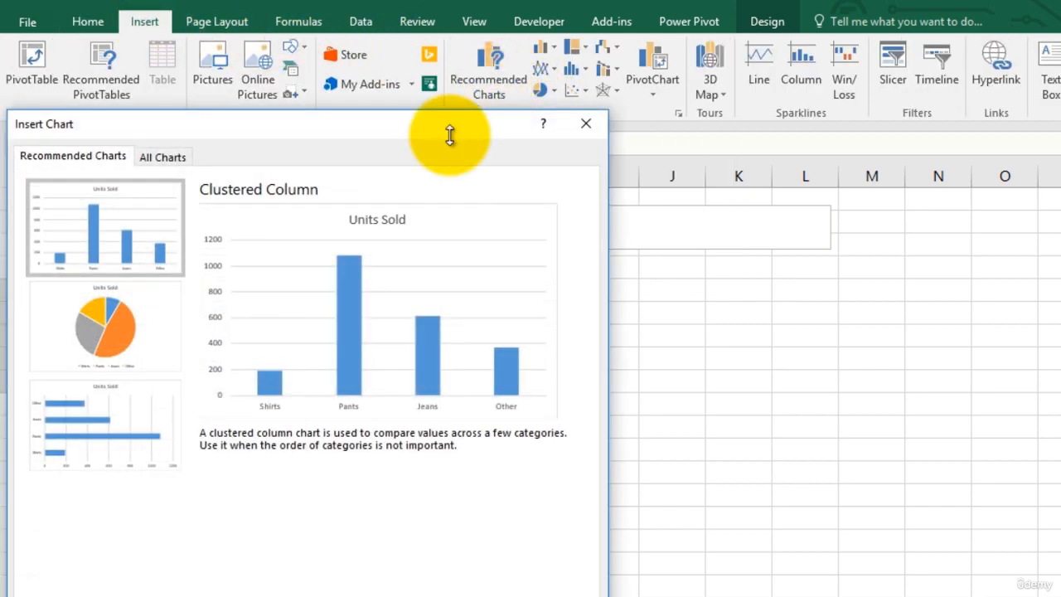
click(168, 313)
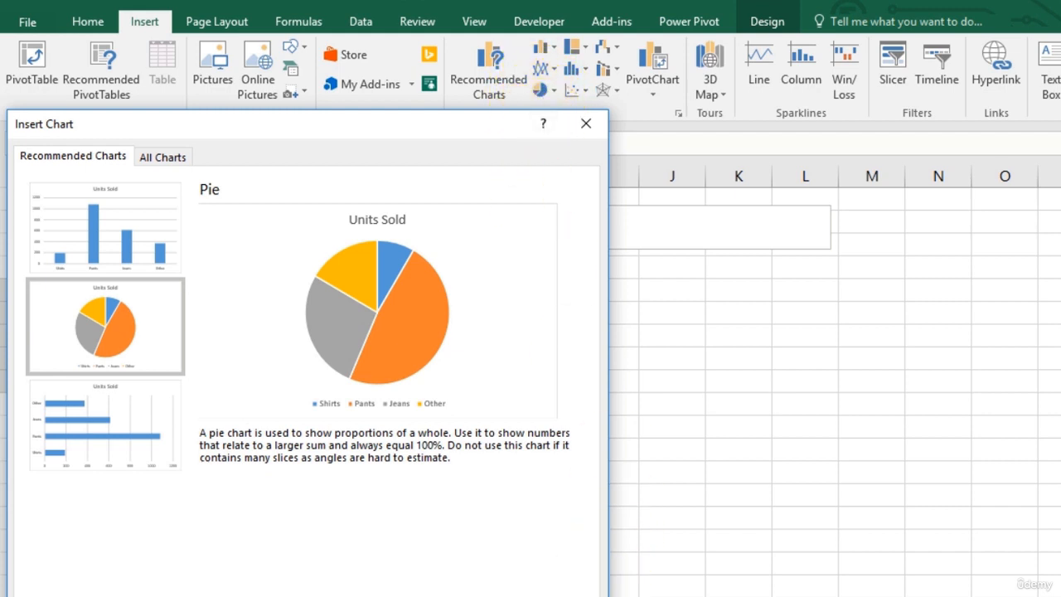
click(486, 593)
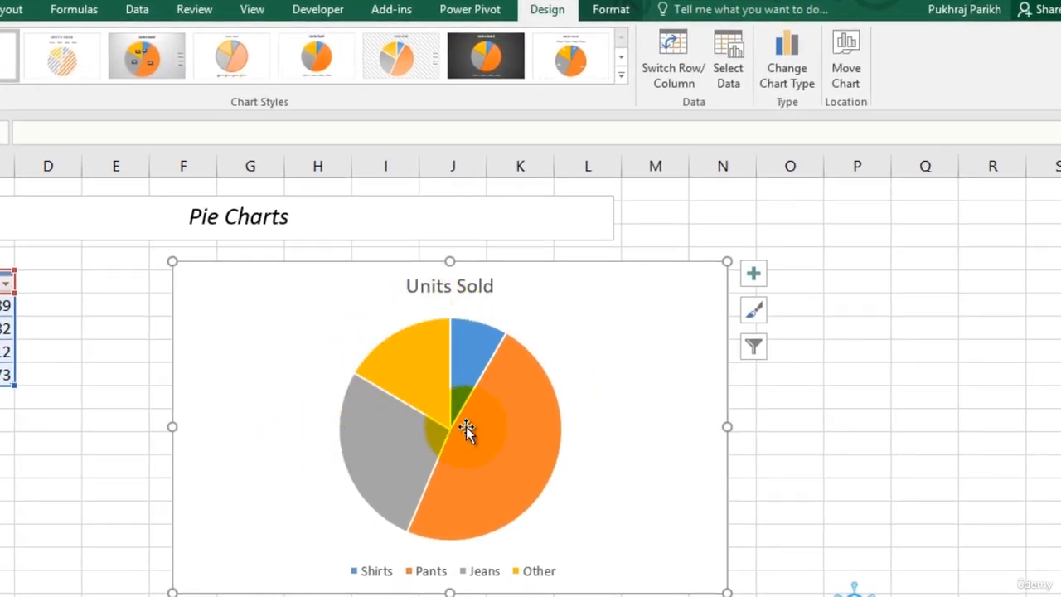
Add data labels to the Units Sold pie chart.
click(753, 274)
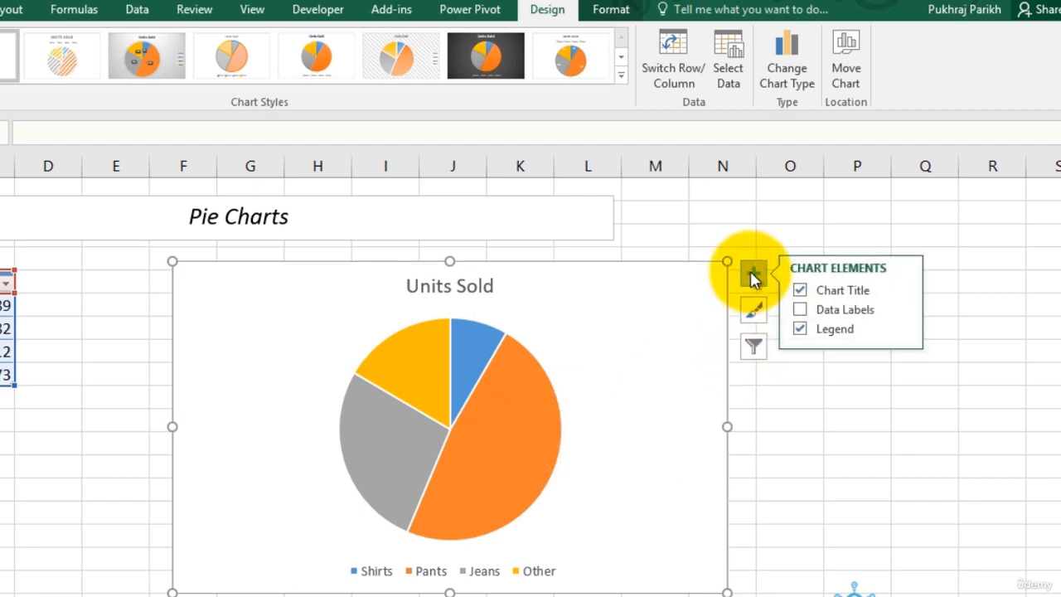
click(800, 309)
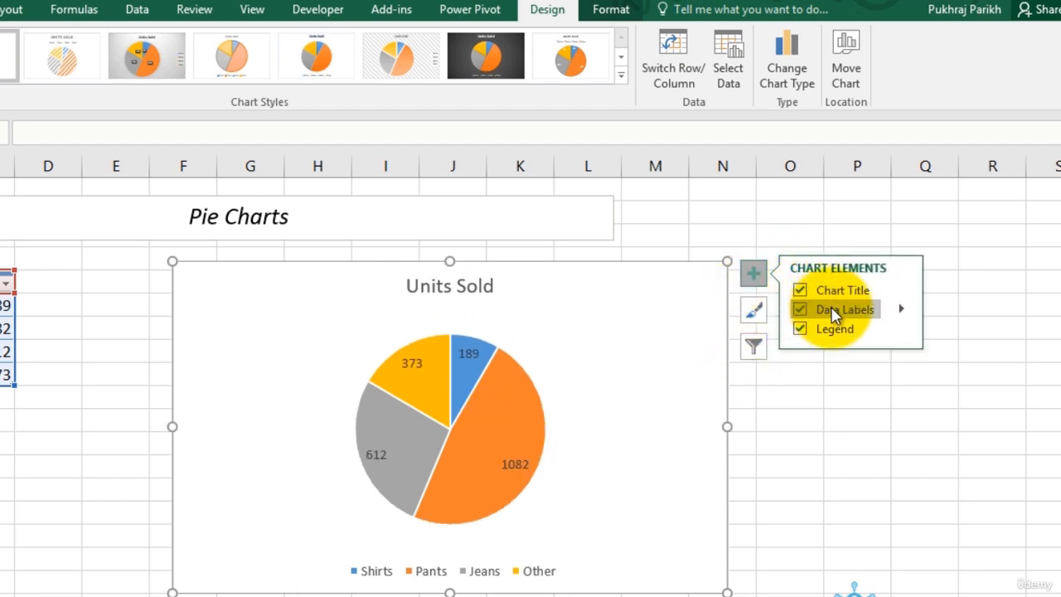
click(901, 309)
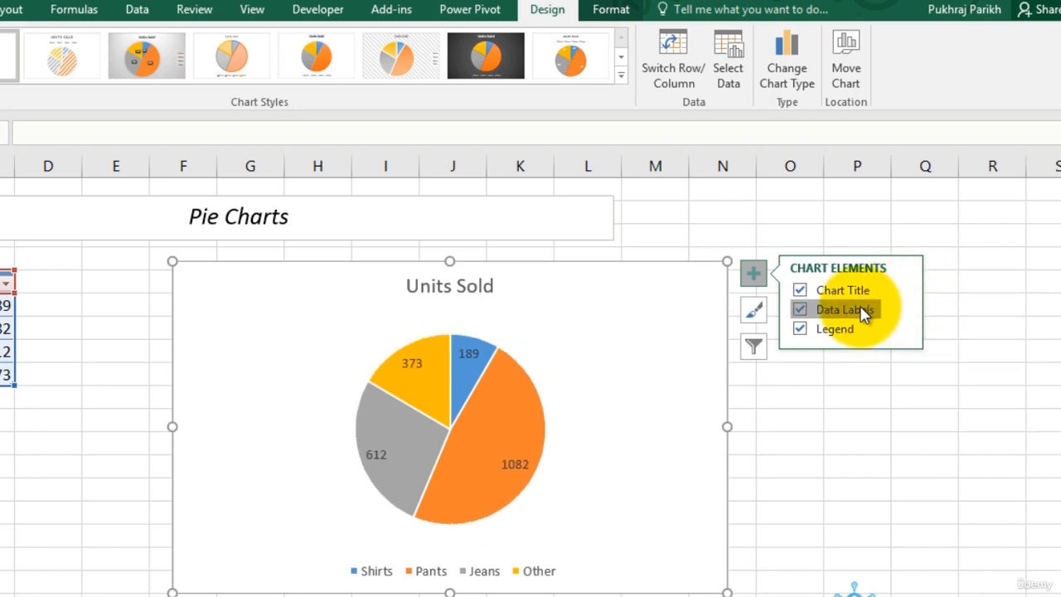
Turn the pie chart's data labels and chart title off and back on.
click(829, 310)
click(801, 290)
click(803, 310)
click(800, 288)
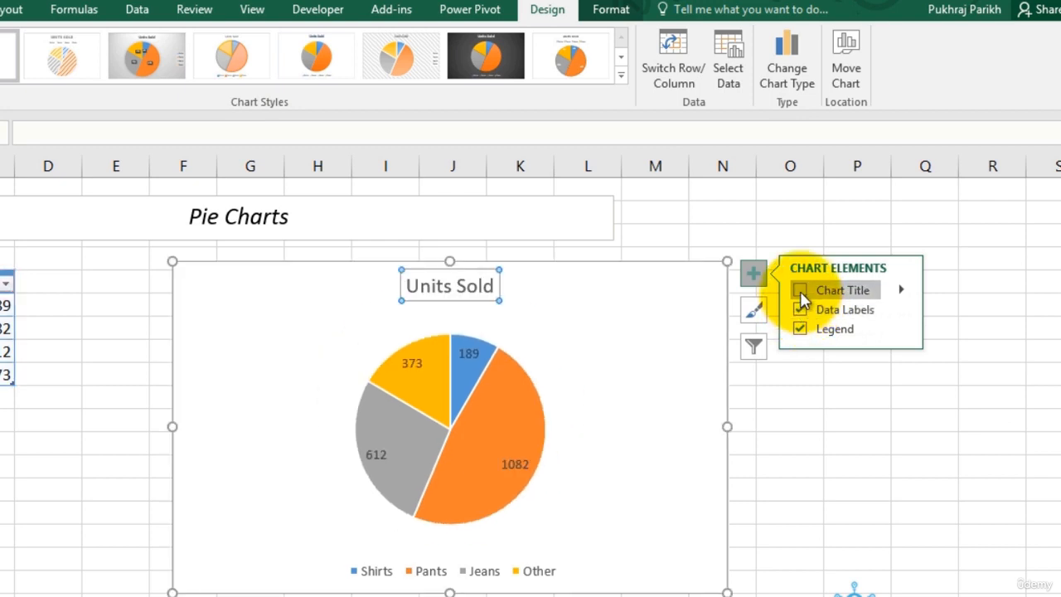
Position the pie chart's data labels at Outside End.
click(901, 309)
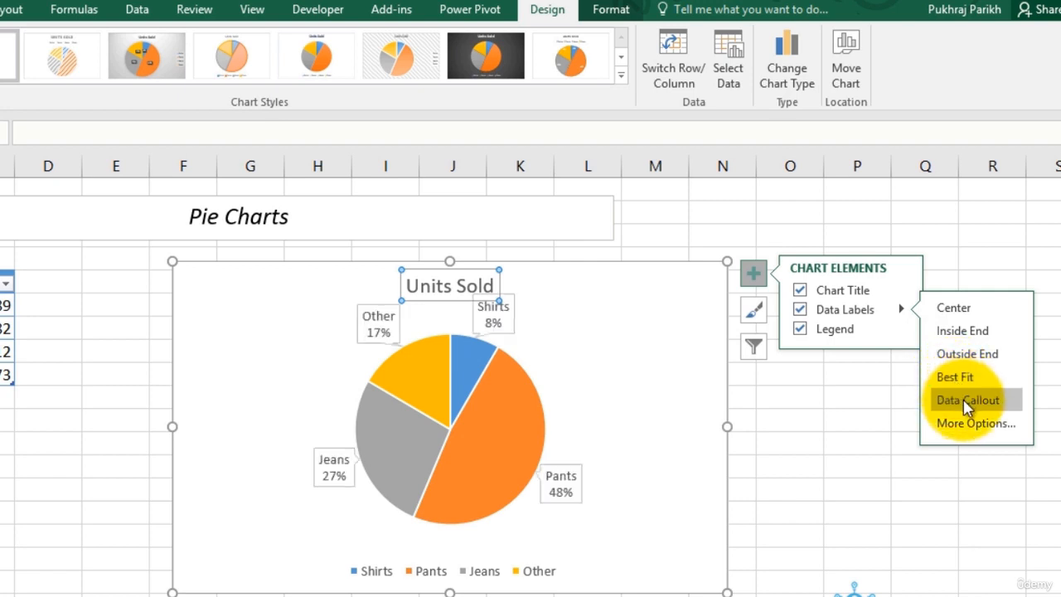
click(962, 356)
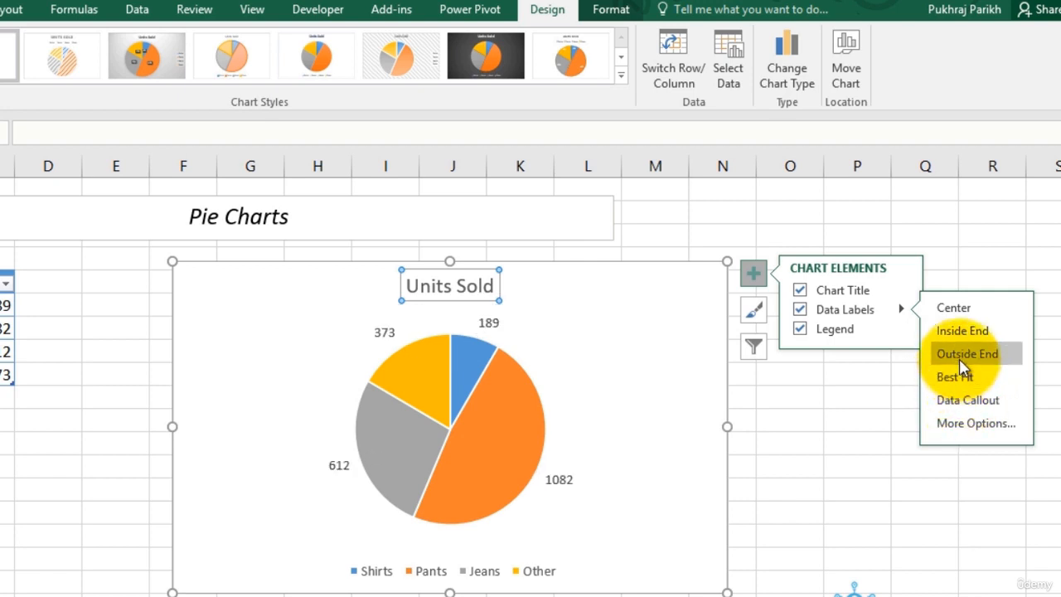
Format the data labels to contain the category name and percentage instead of the value.
click(564, 480)
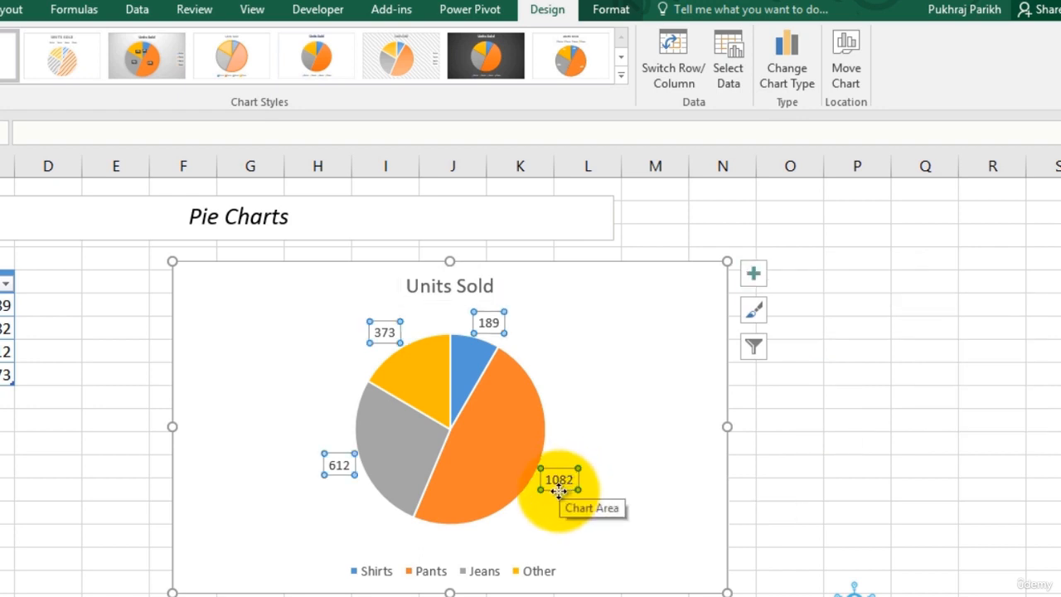
right_click(560, 494)
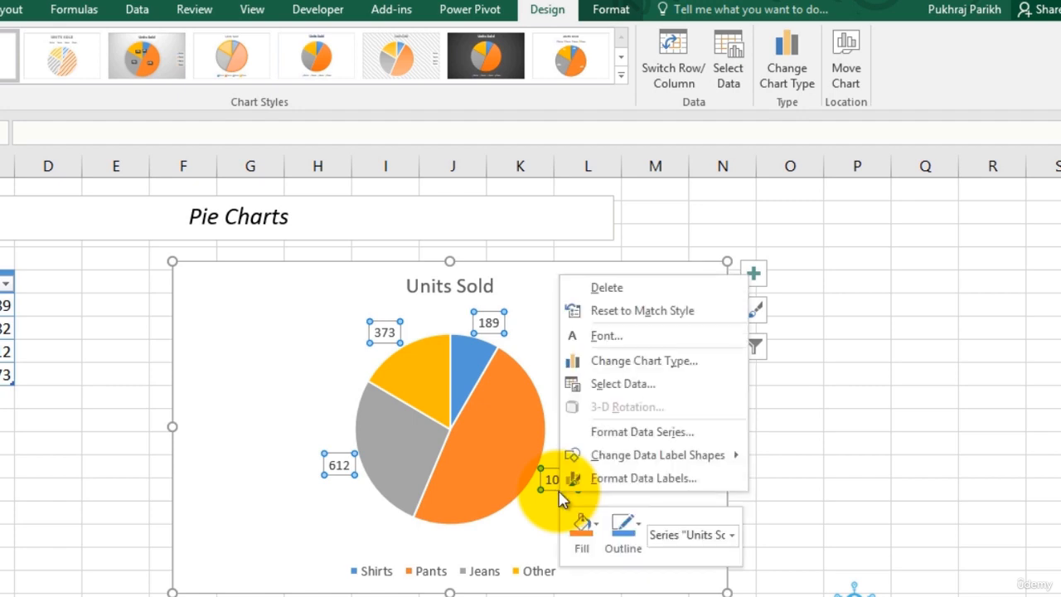
click(586, 488)
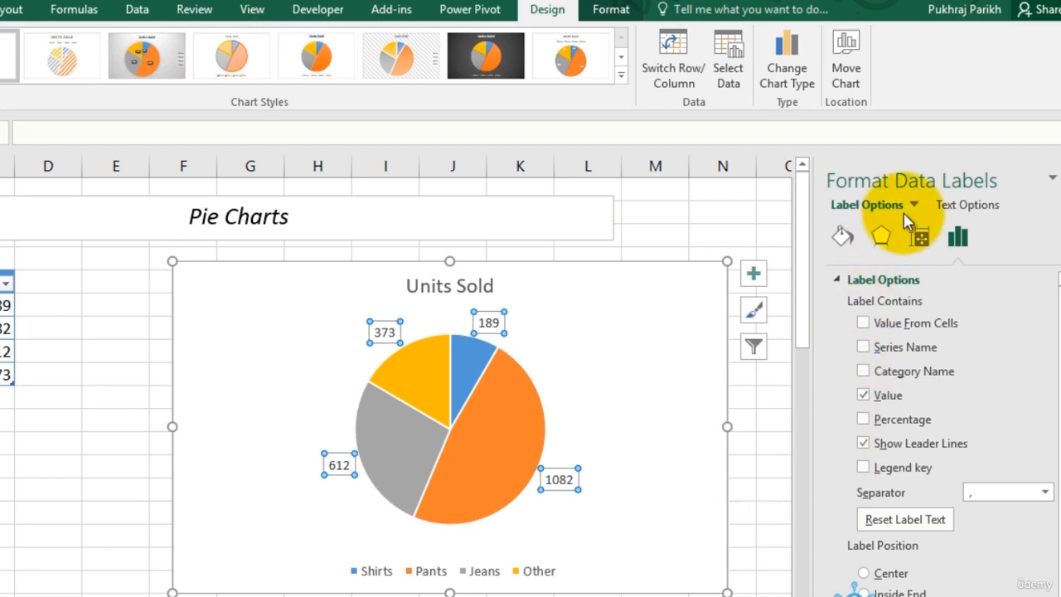
click(864, 394)
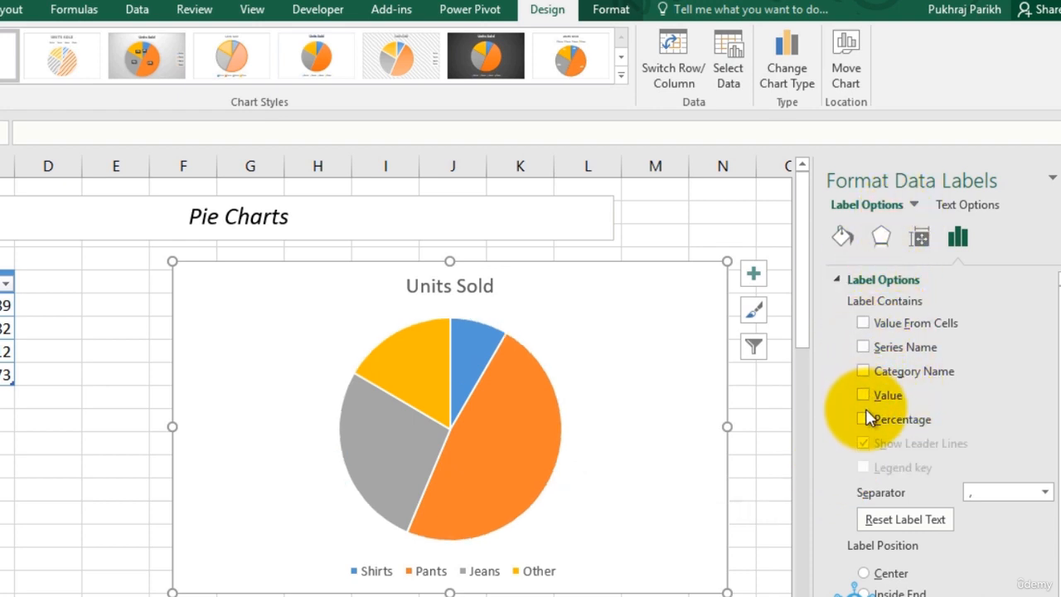
click(866, 418)
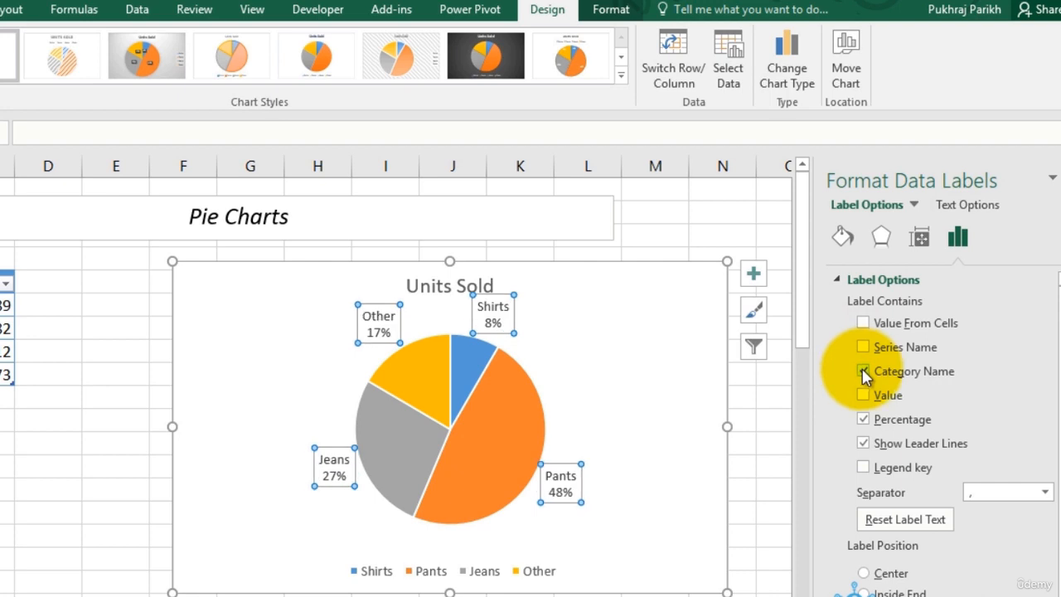
click(864, 396)
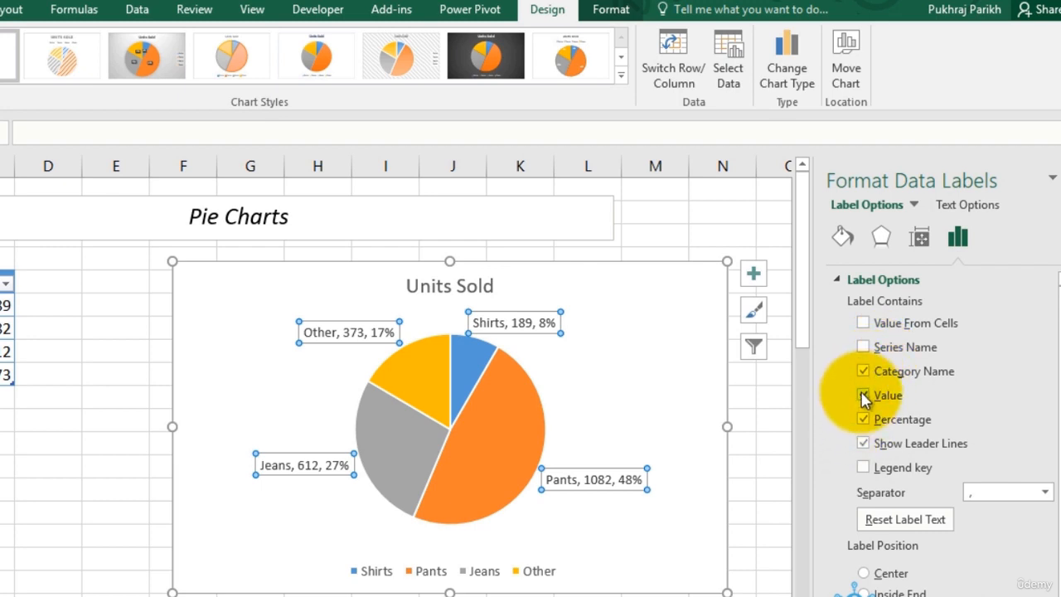
click(864, 396)
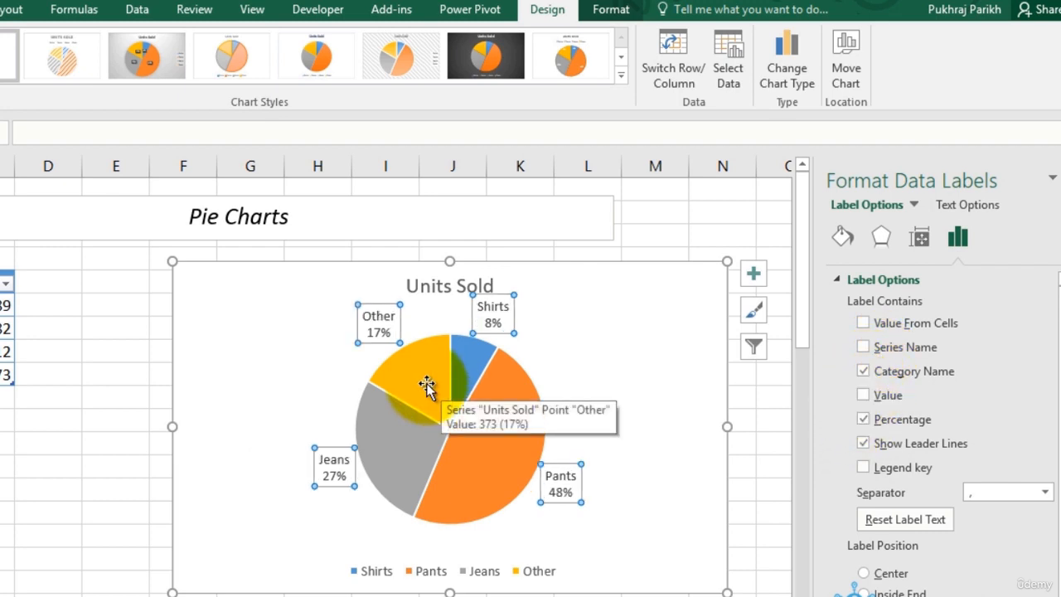
Pull only the Shirts slice out of the pie to a point explosion of about 29%.
click(446, 377)
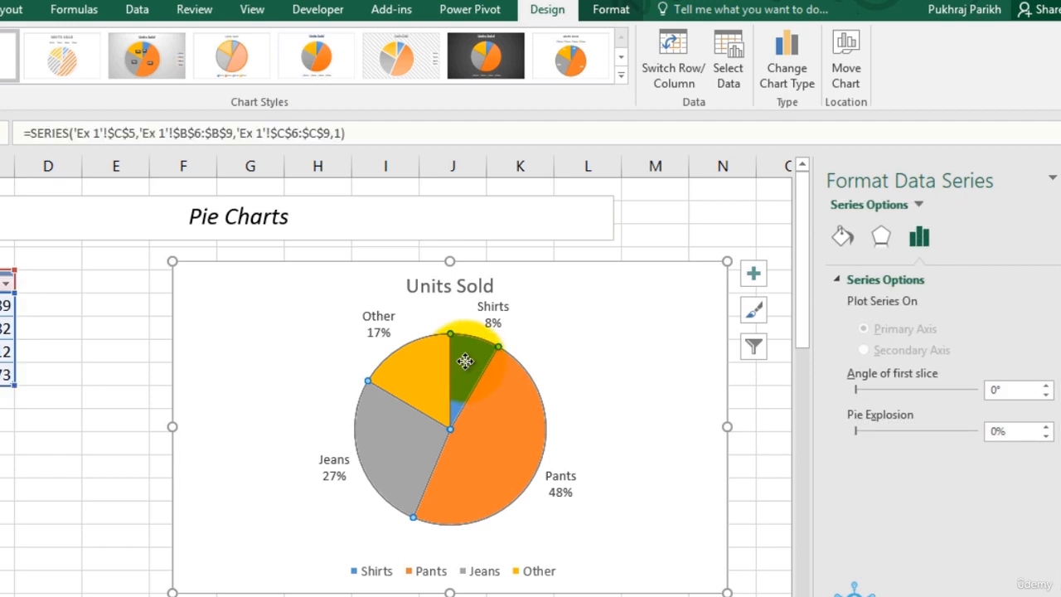
click(456, 365)
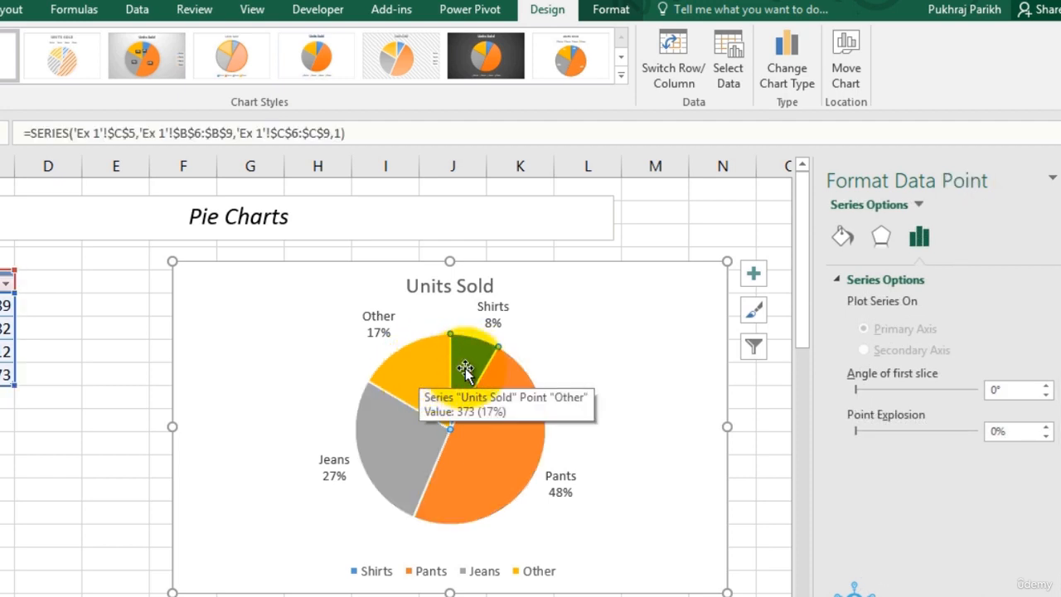
mouse_move(475, 367)
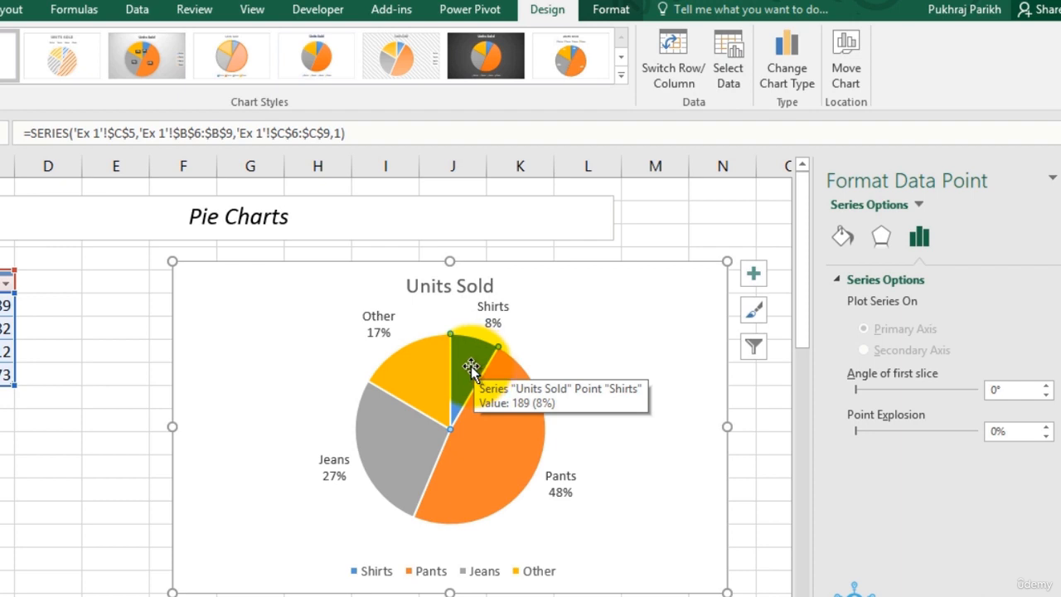
drag(469, 363, 477, 319)
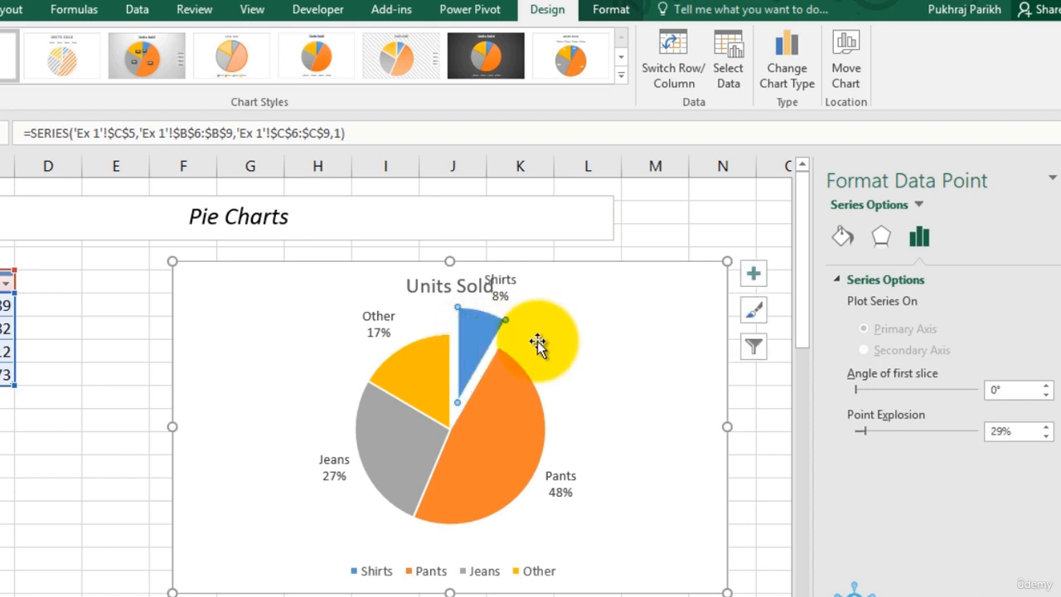
Make the chart slightly taller by extending its upper edge toward the Pie Charts title box.
click(523, 426)
click(519, 330)
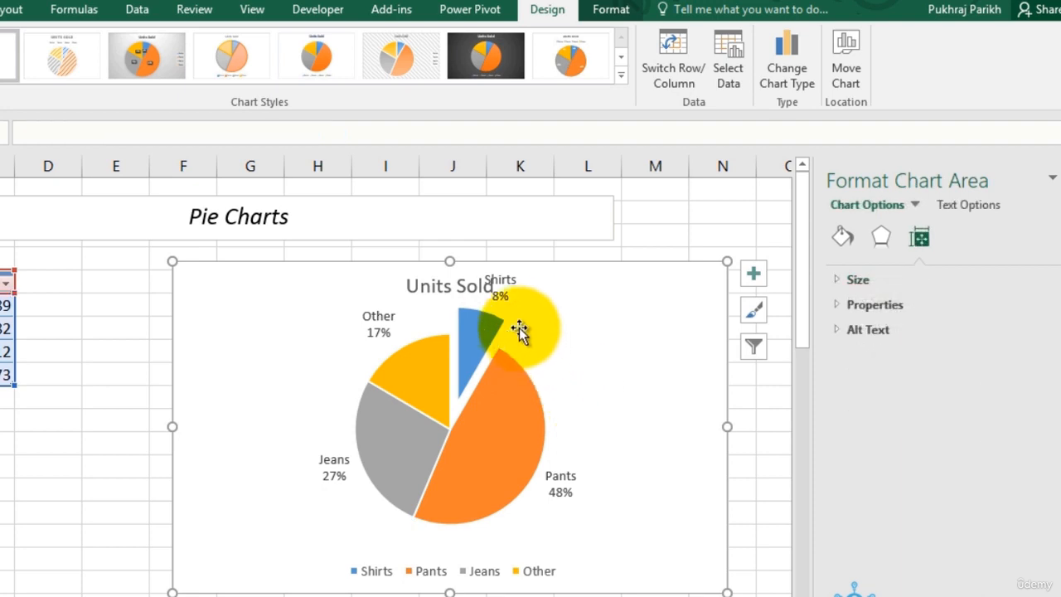
drag(450, 256, 450, 244)
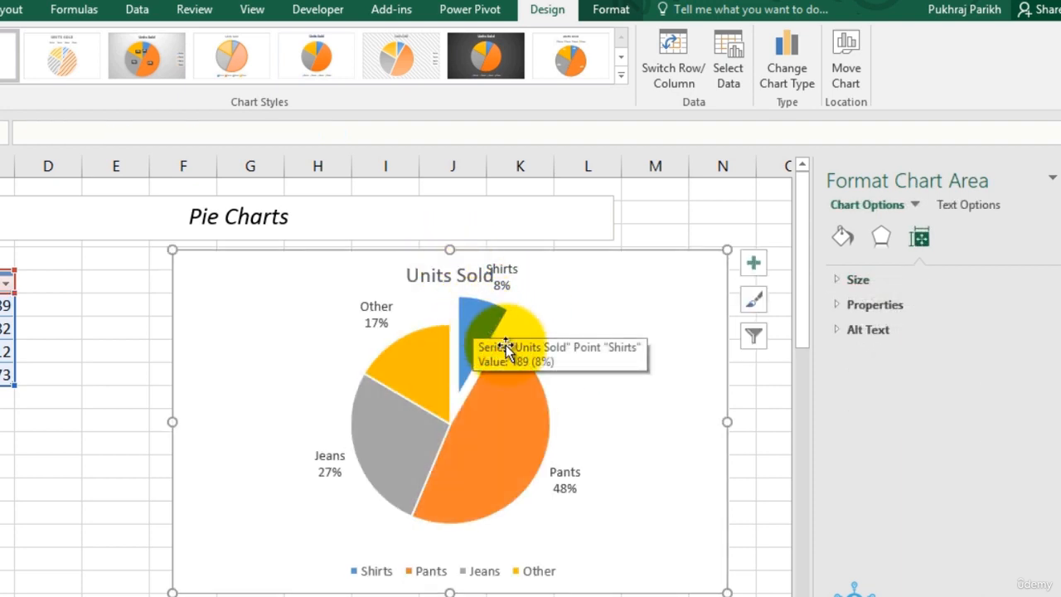
click(514, 395)
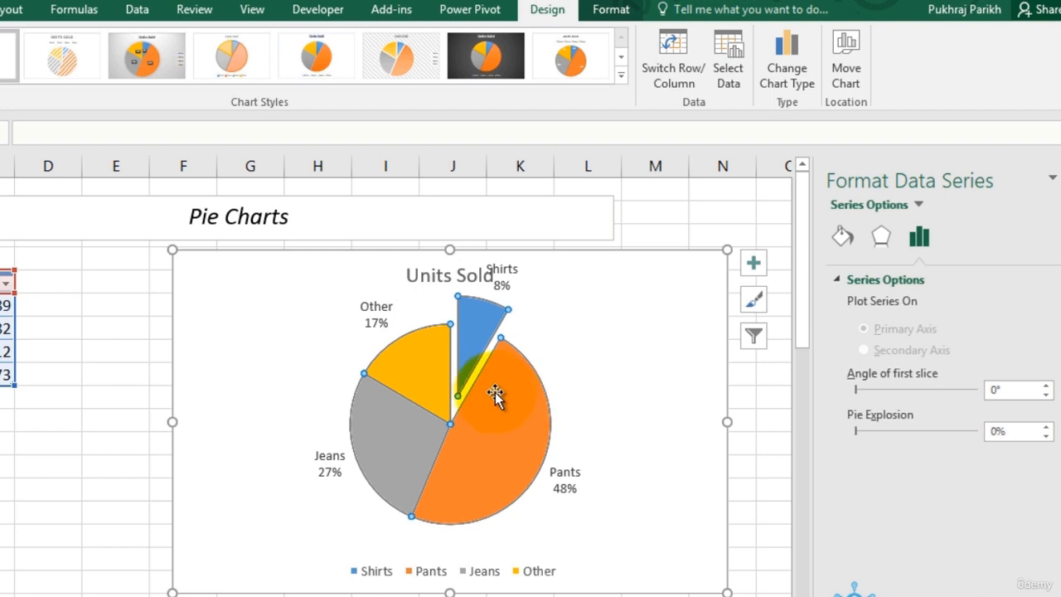
Change the clothing units sold pie chart to the 3-D Pie type.
click(471, 342)
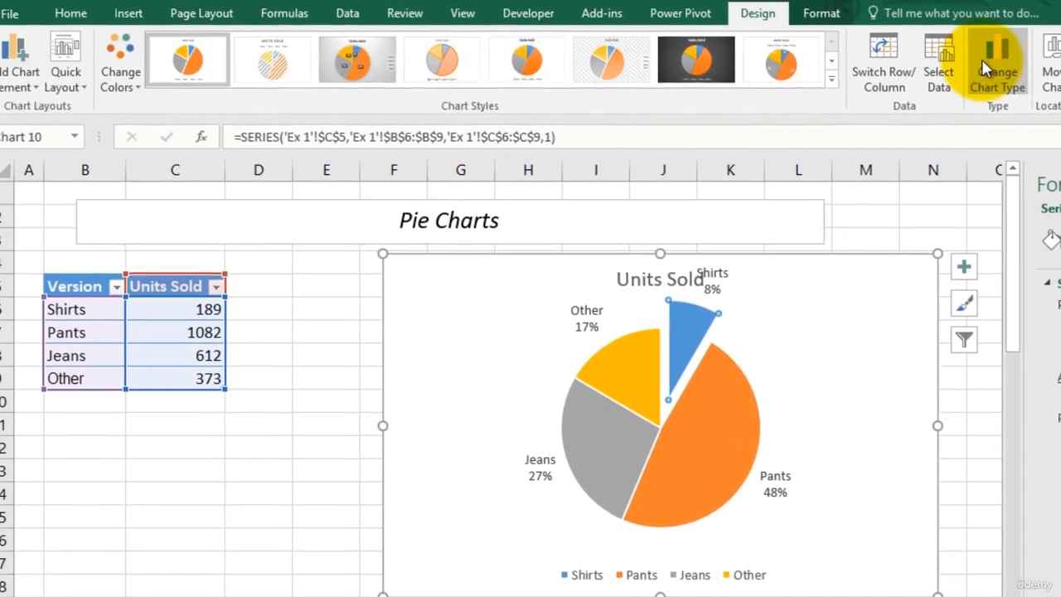
click(787, 74)
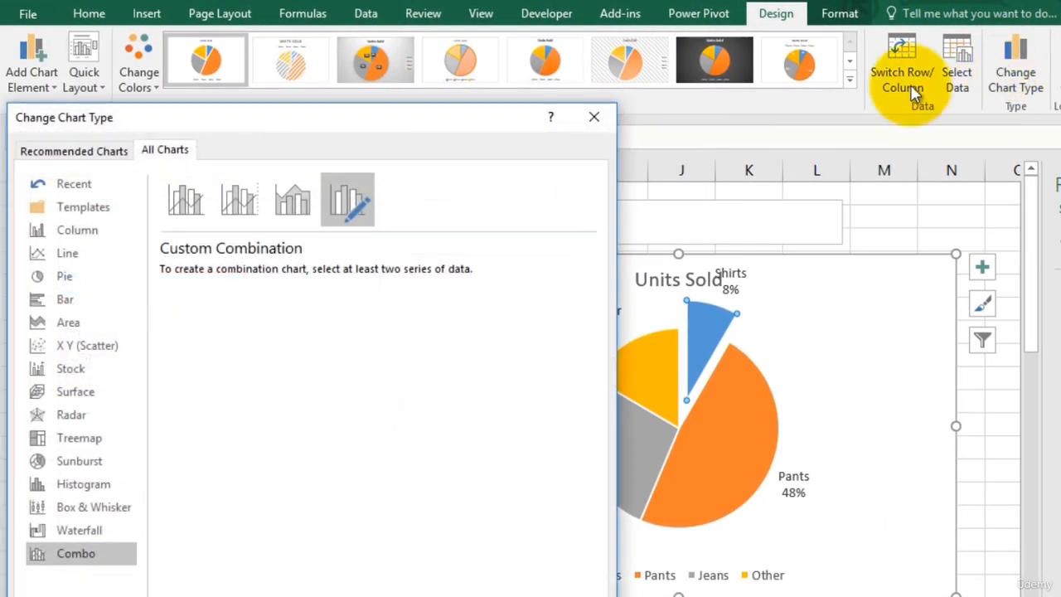
click(73, 281)
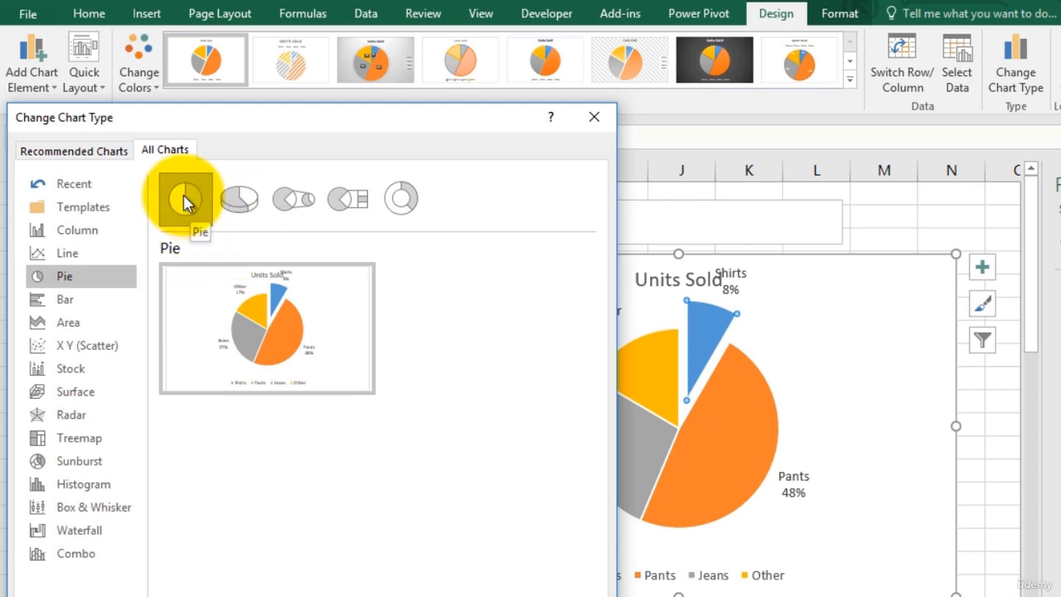
click(238, 201)
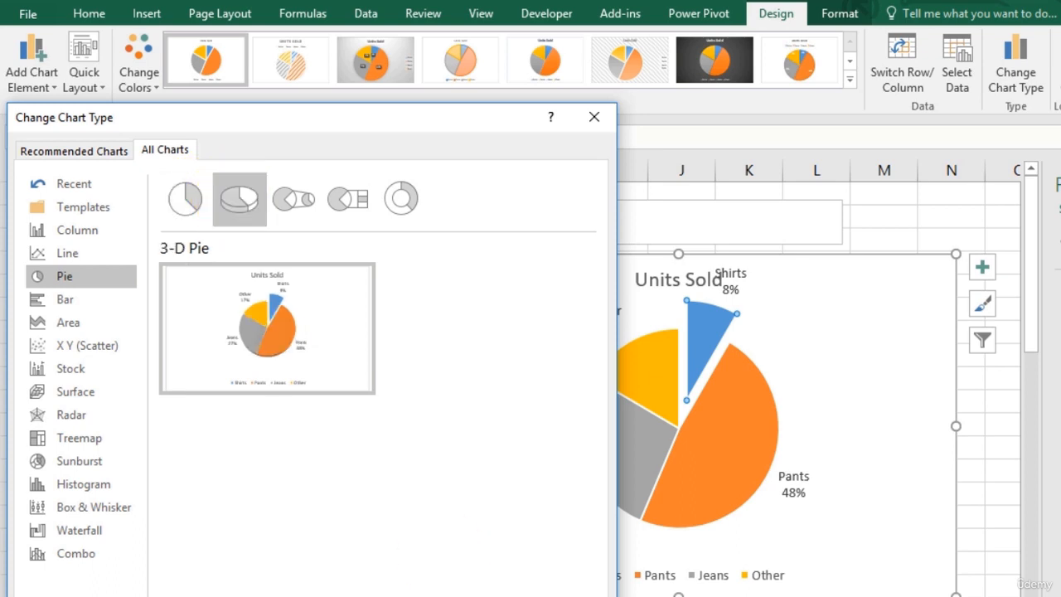
click(499, 596)
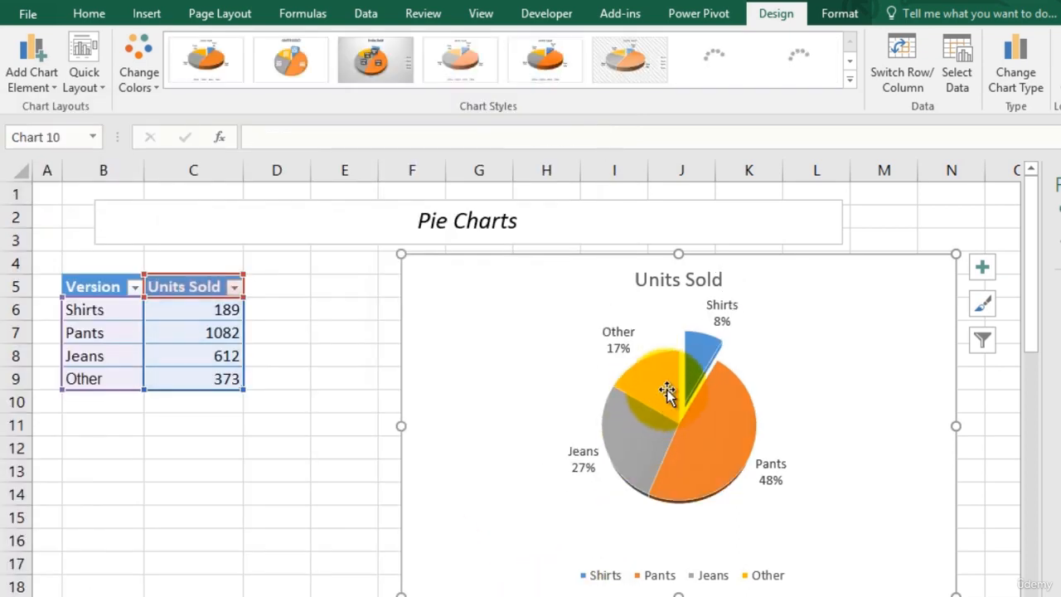
mouse_move(712, 429)
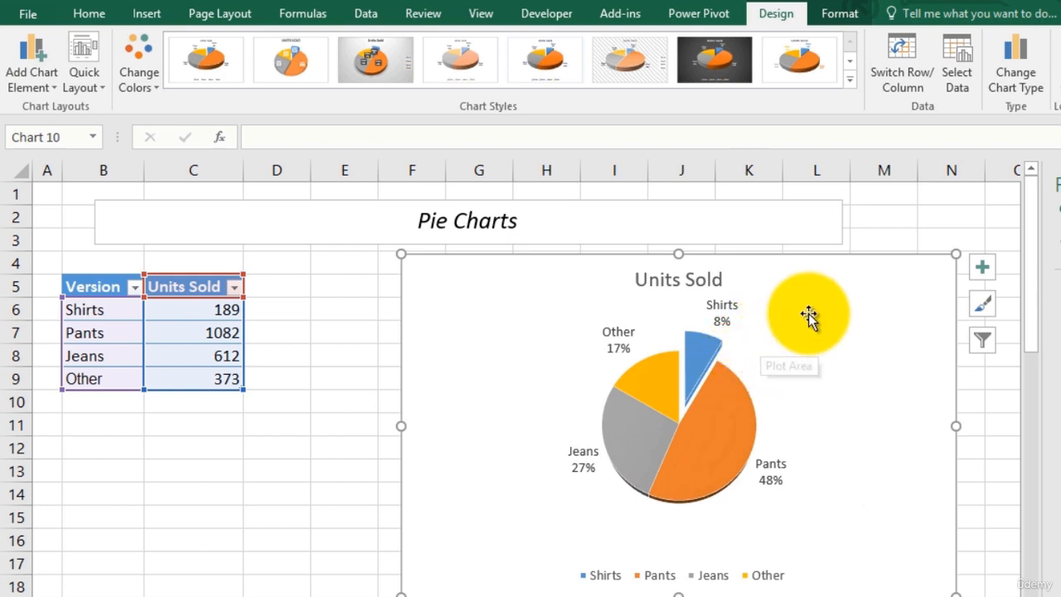
click(1020, 83)
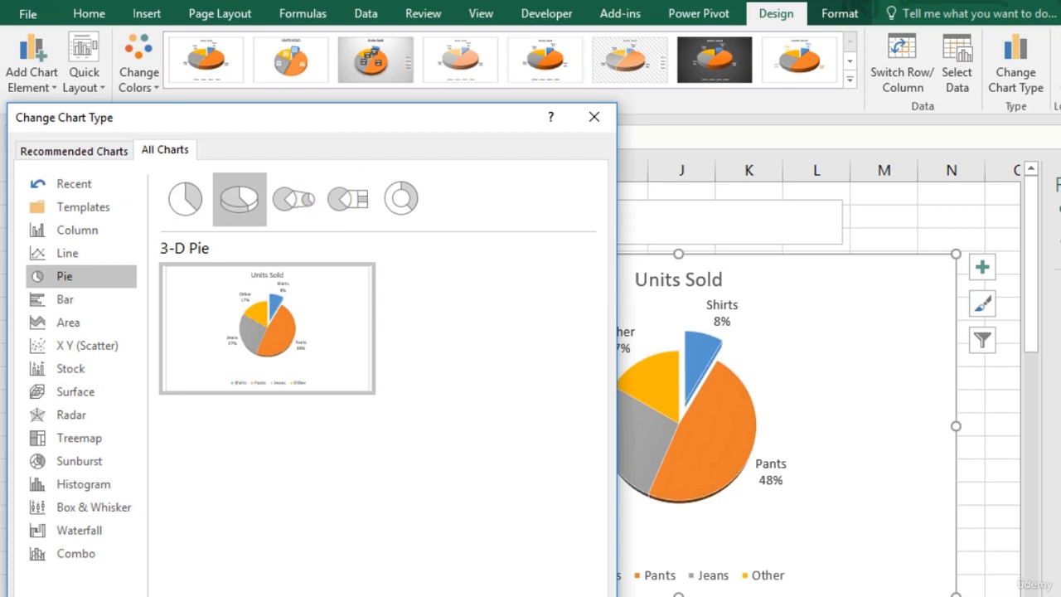
key(Escape)
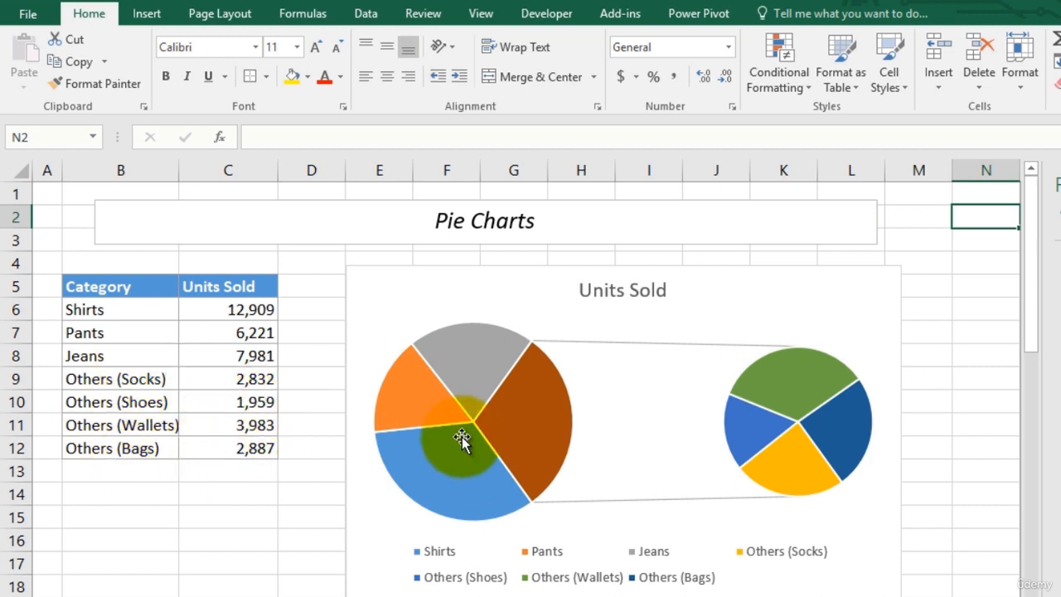
Delete the existing Units Sold pie-of-pie chart beside the Category table on the Ex 2 sheet.
mouse_move(531, 427)
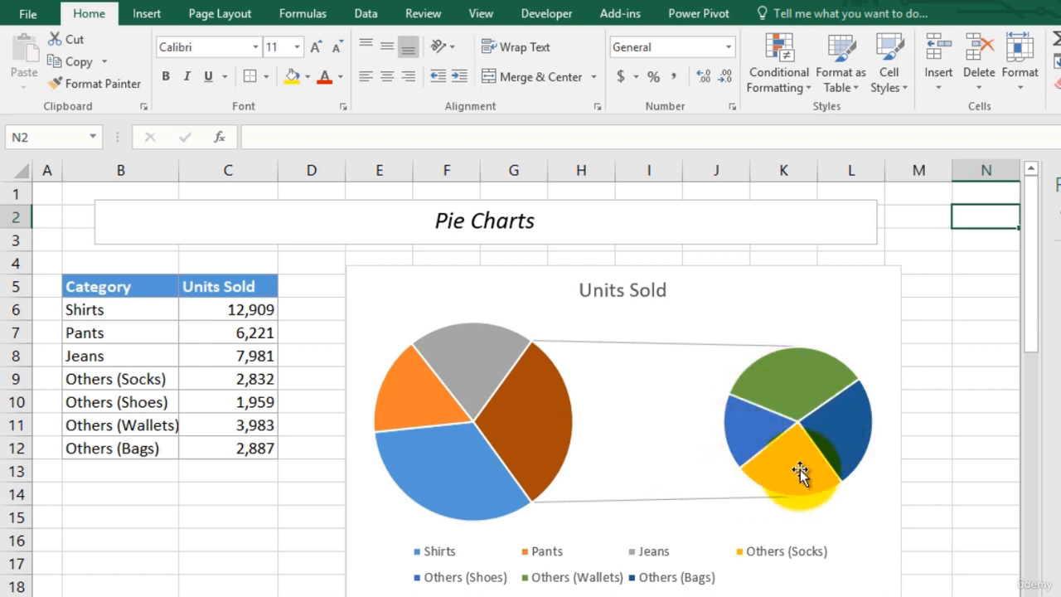
mouse_move(767, 405)
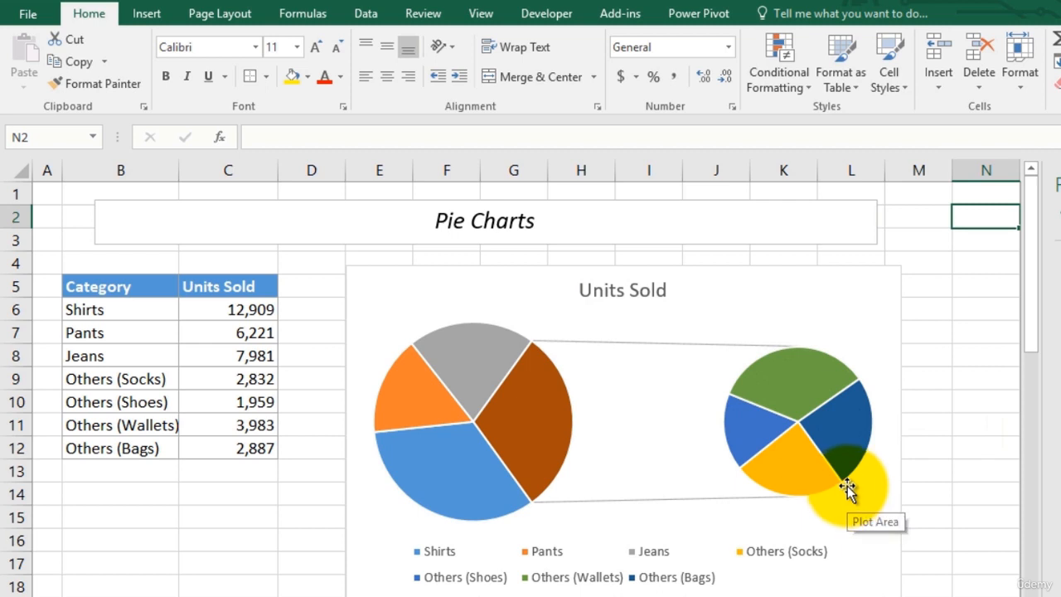
mouse_move(849, 482)
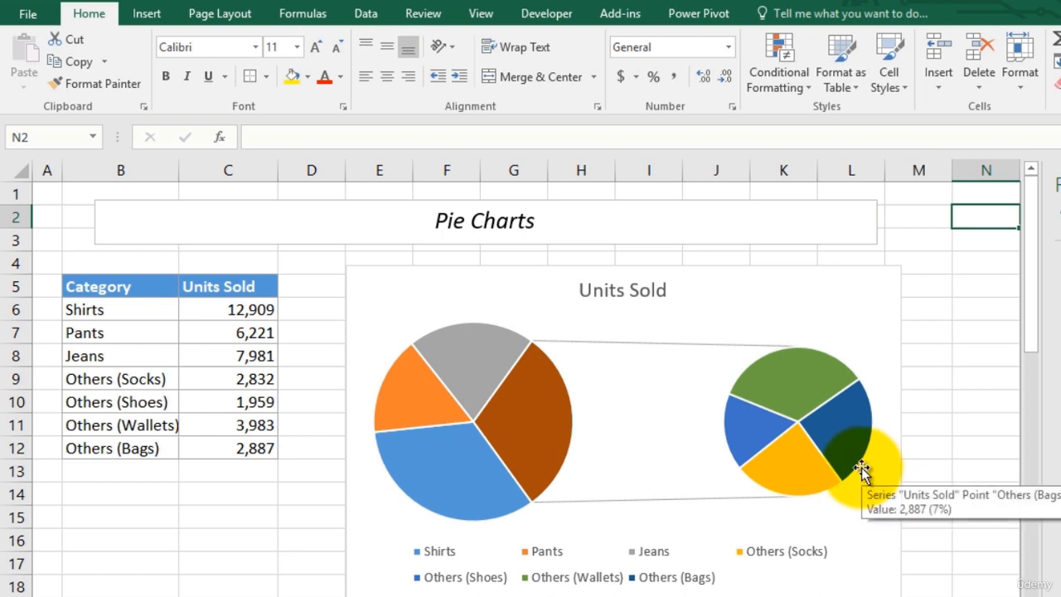
click(880, 362)
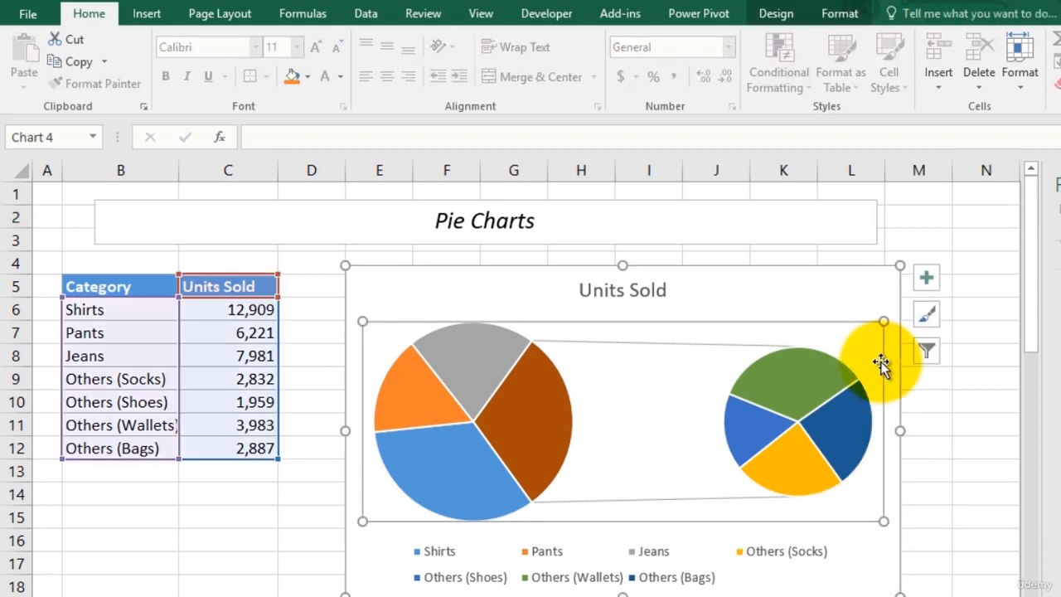
click(877, 289)
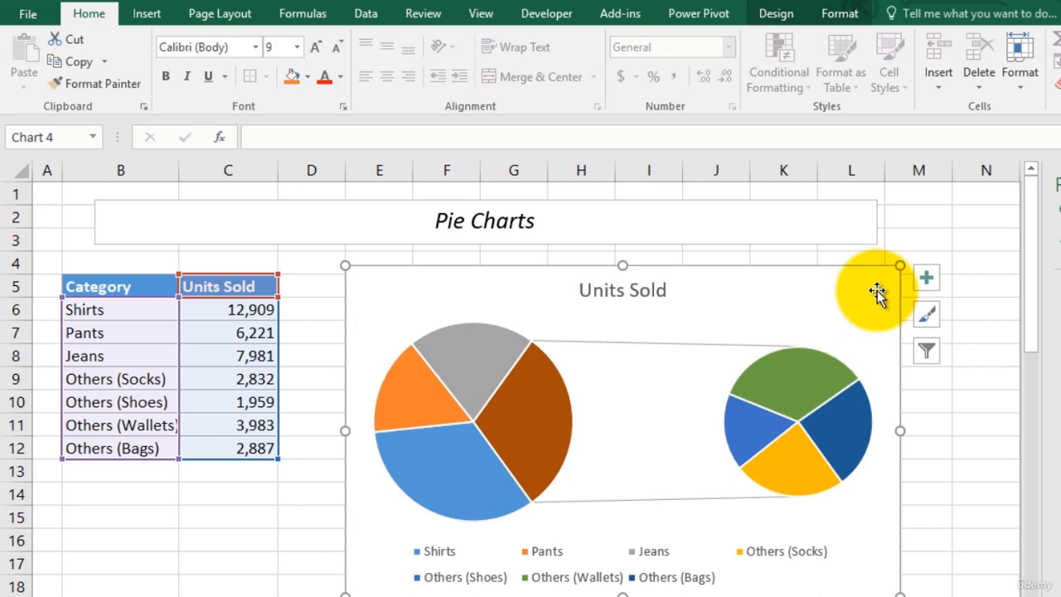
key(Delete)
Insert a Pie of Pie chart from the Category and Units Sold table in B5:C12.
drag(78, 290, 202, 448)
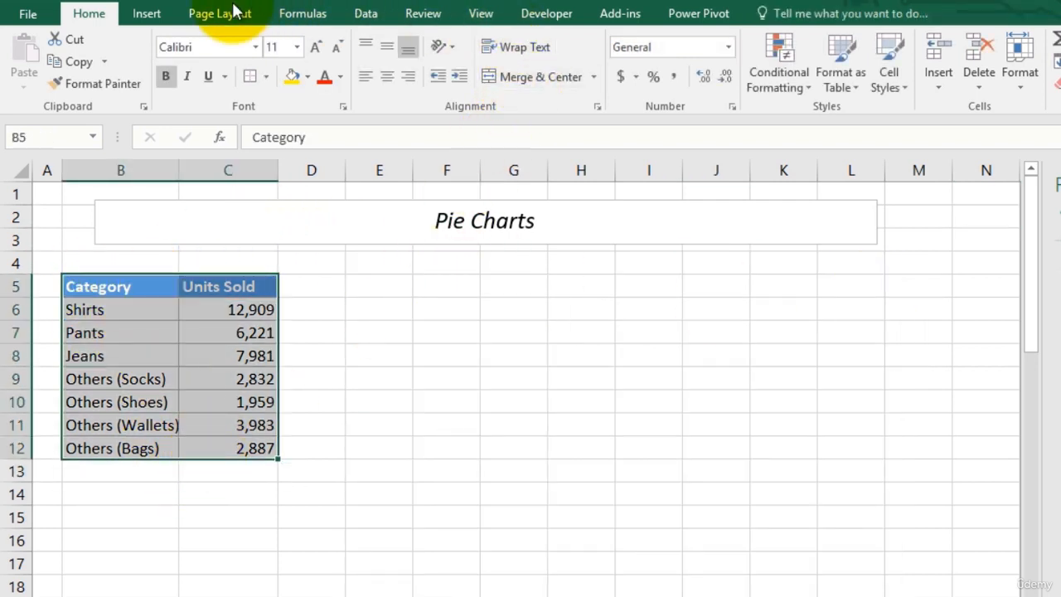
click(147, 15)
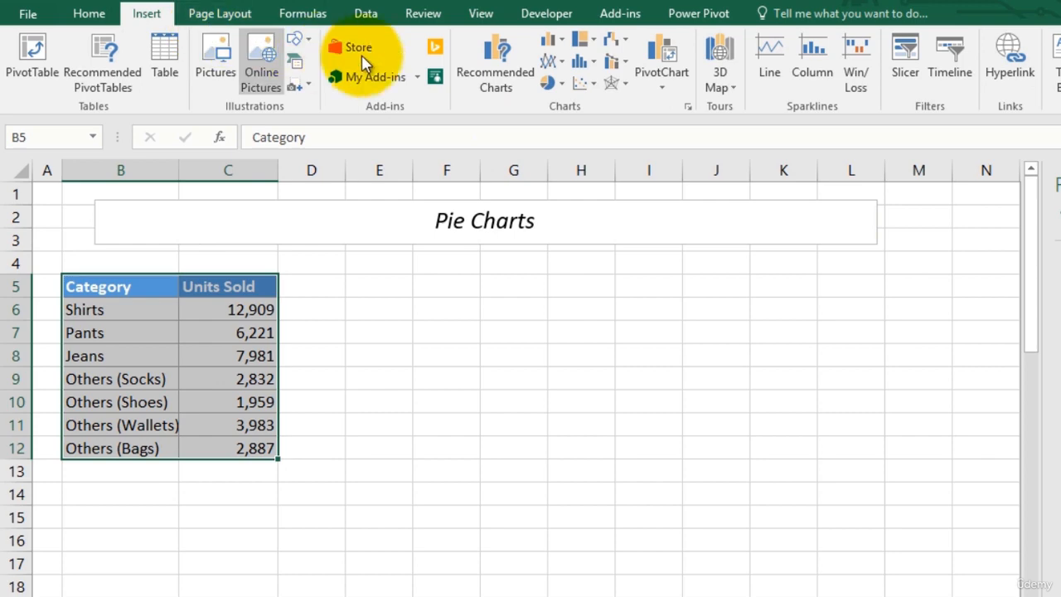
click(521, 73)
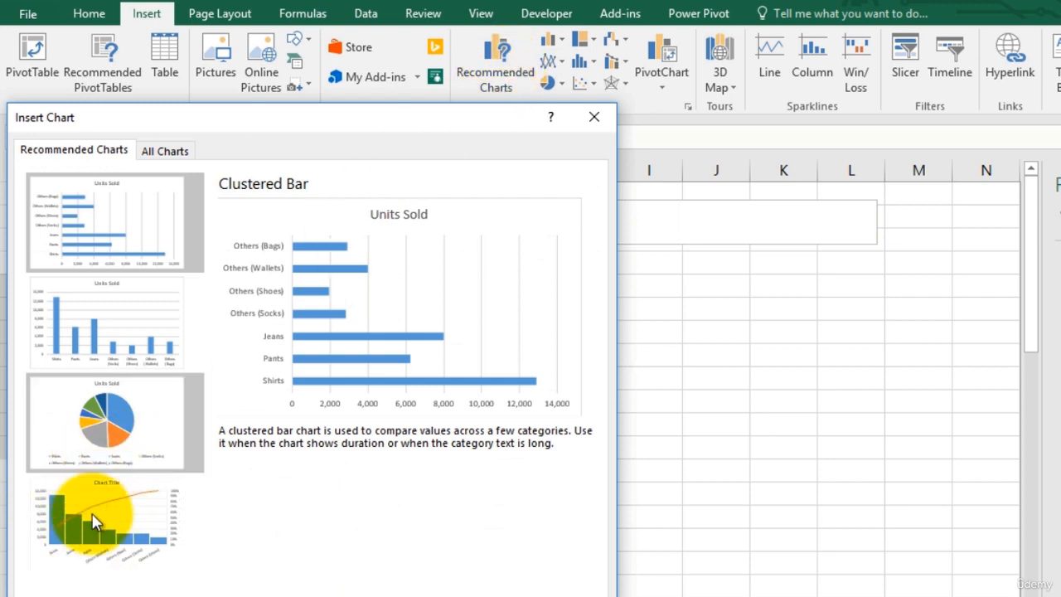
click(172, 156)
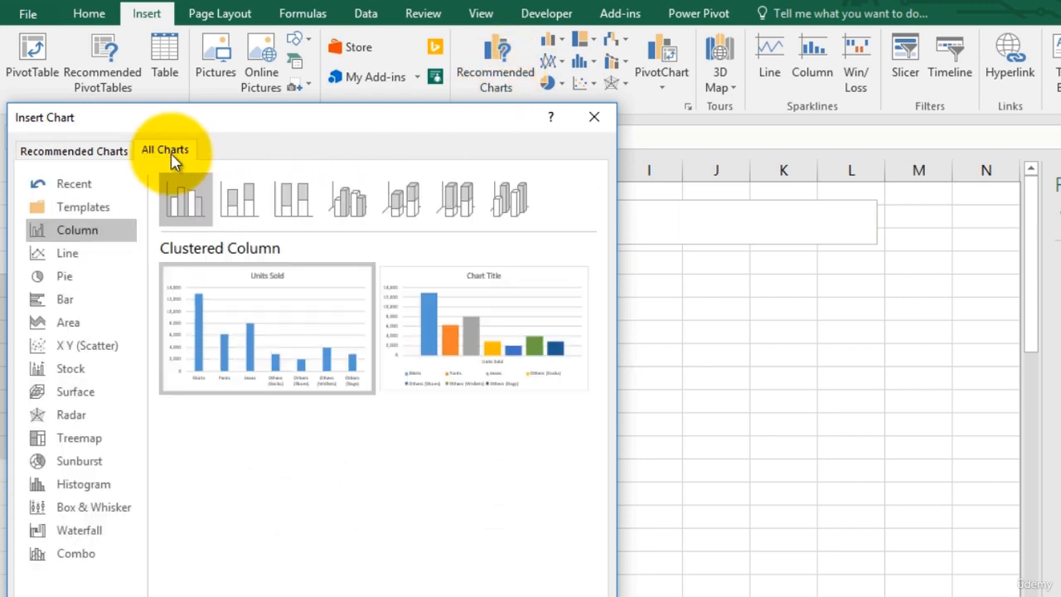
click(70, 280)
click(284, 200)
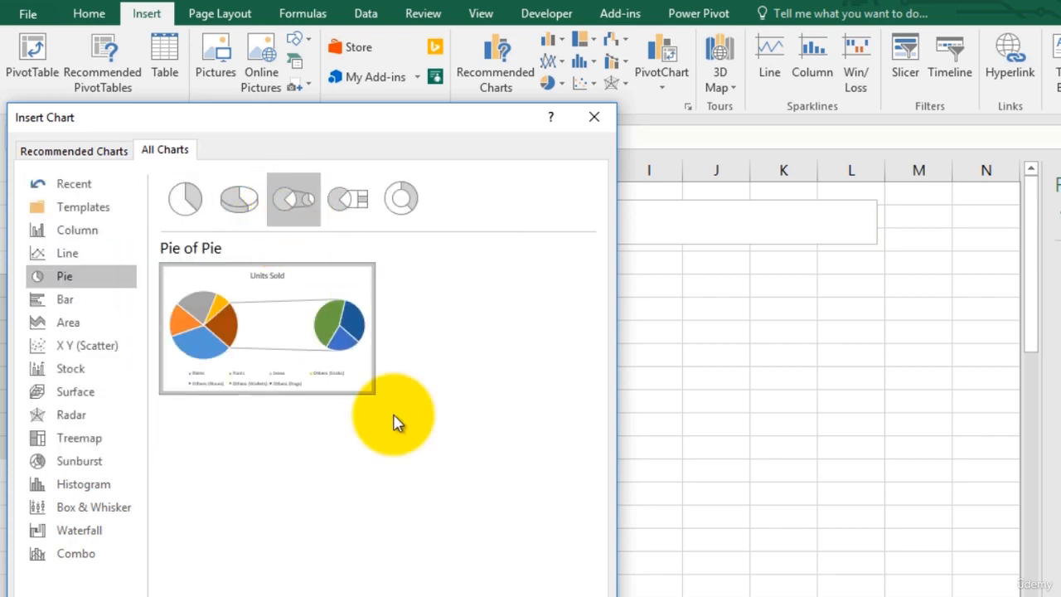
click(487, 596)
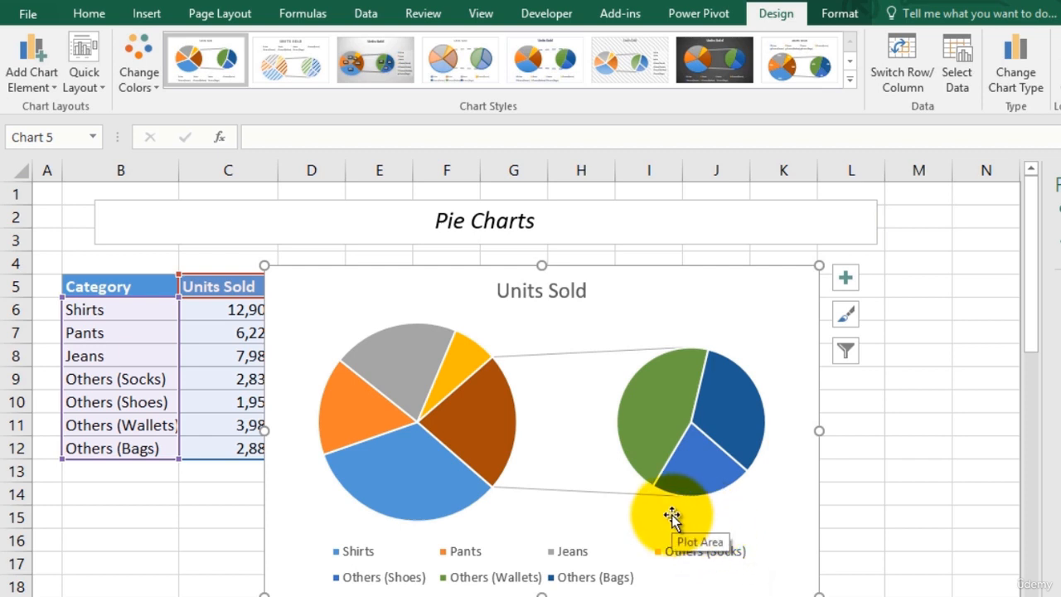
Format the pie-of-pie series to split by Position with 4 values in the second plot.
click(480, 406)
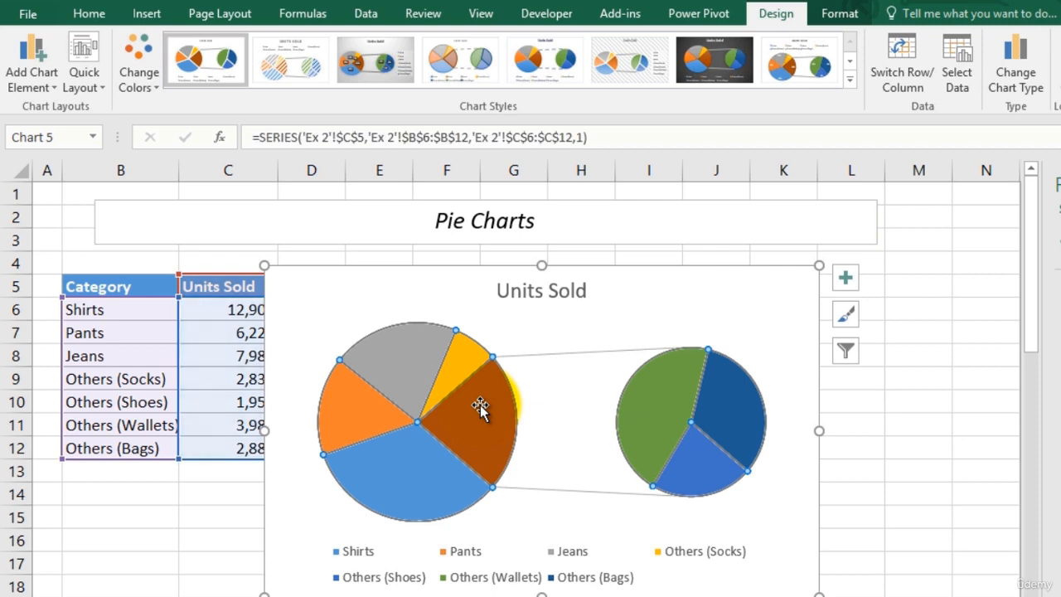
right_click(481, 408)
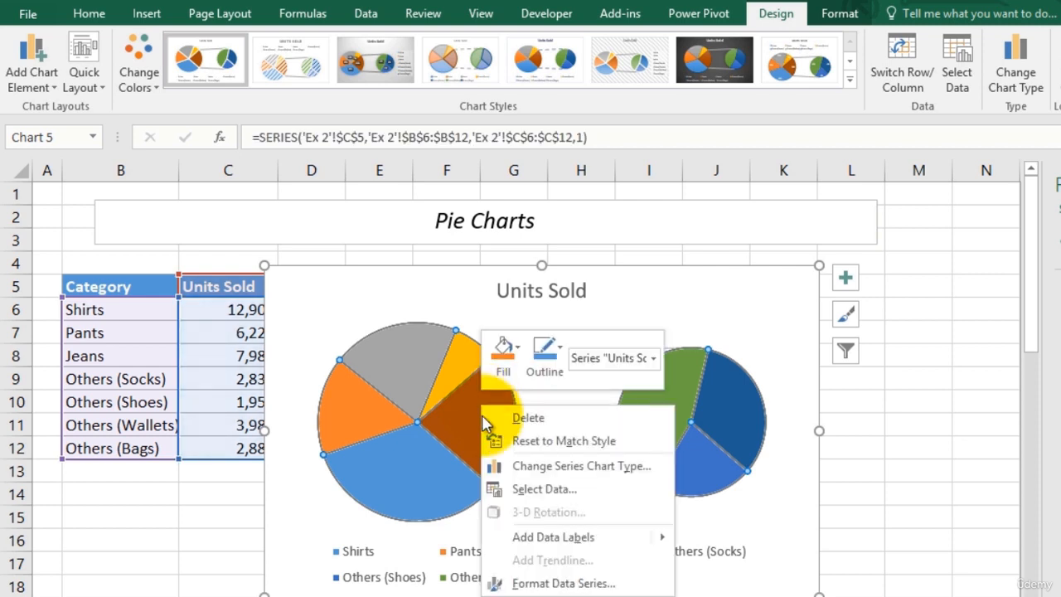
click(557, 584)
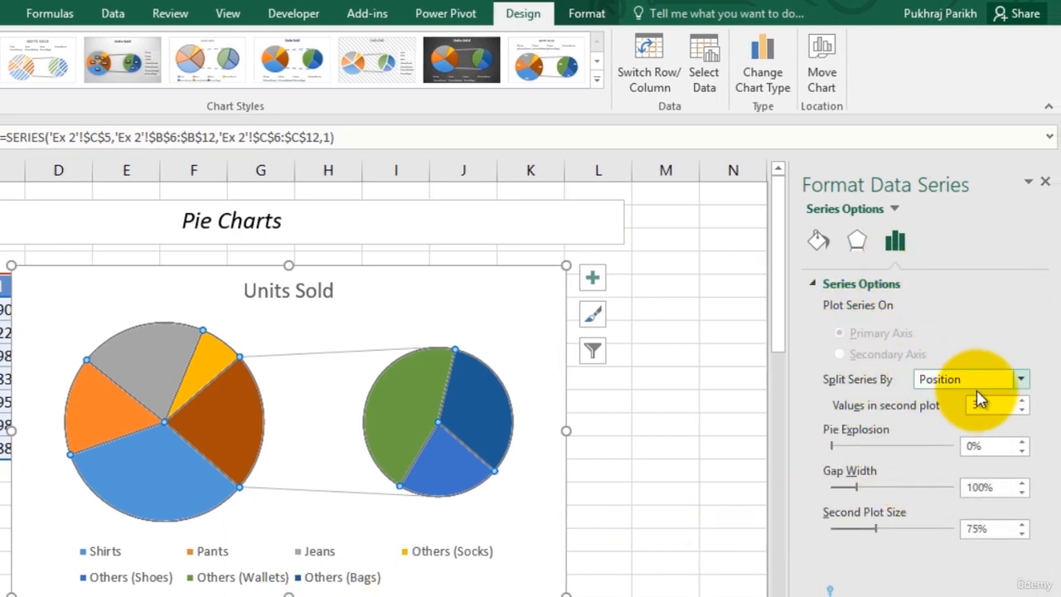
click(1021, 380)
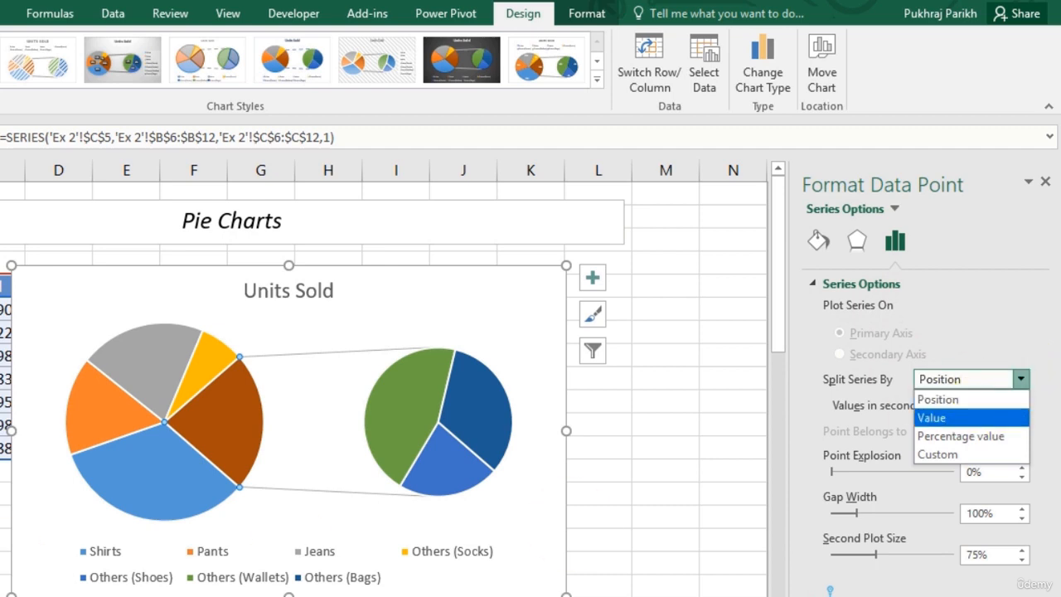
click(940, 403)
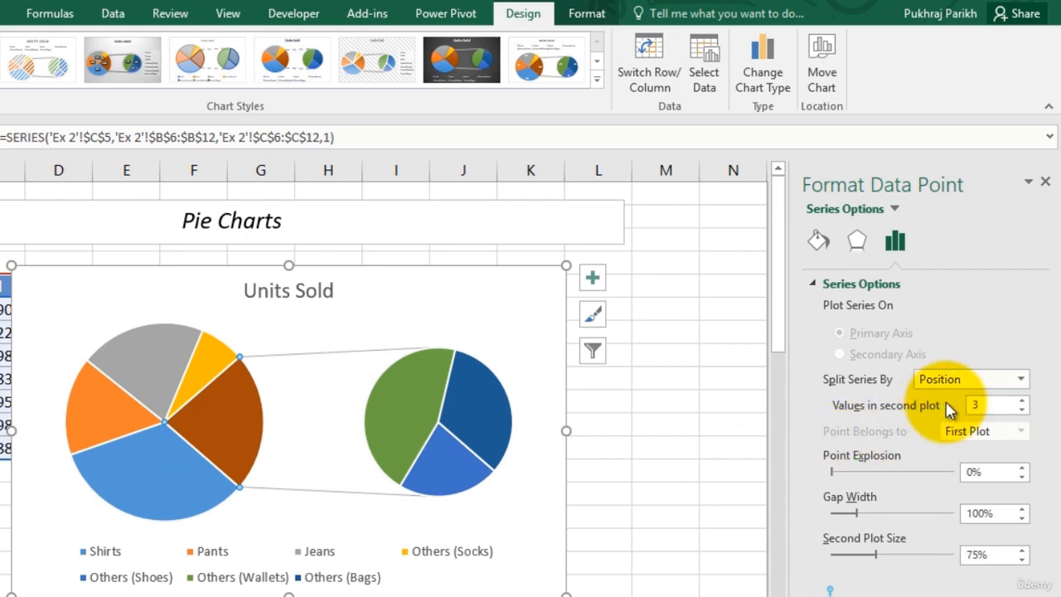
click(1025, 403)
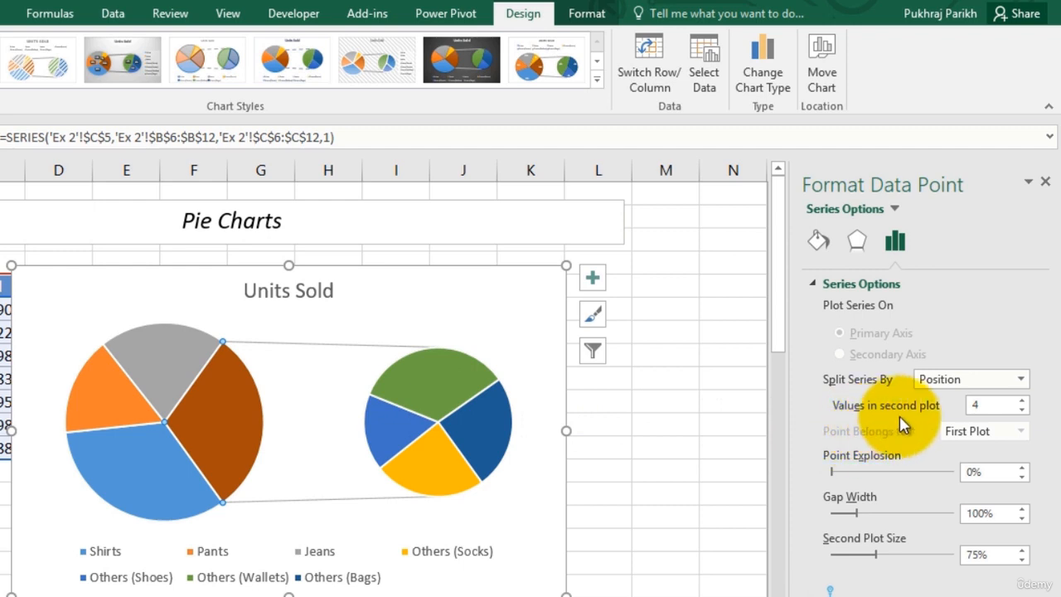
Split the series by Value so that values less than 4000 go to the second plot.
click(1023, 381)
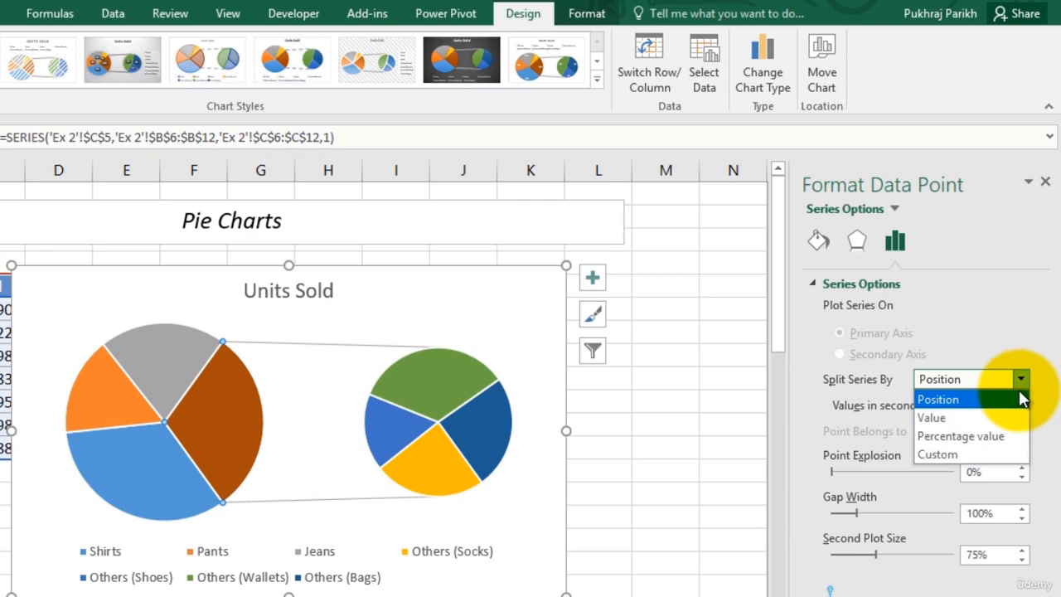
click(1001, 417)
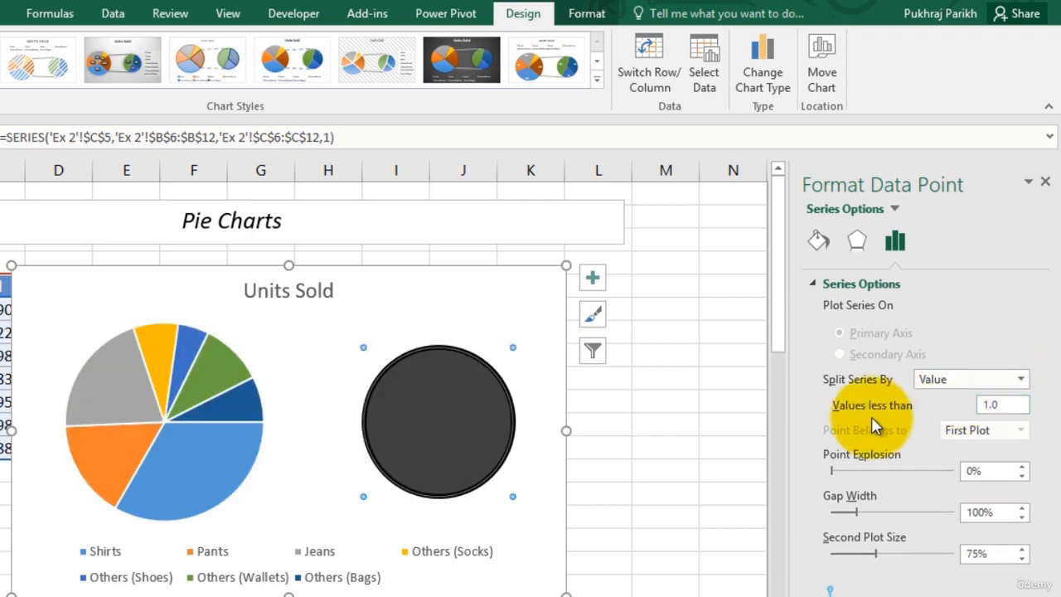
double_click(992, 404)
text(4000)
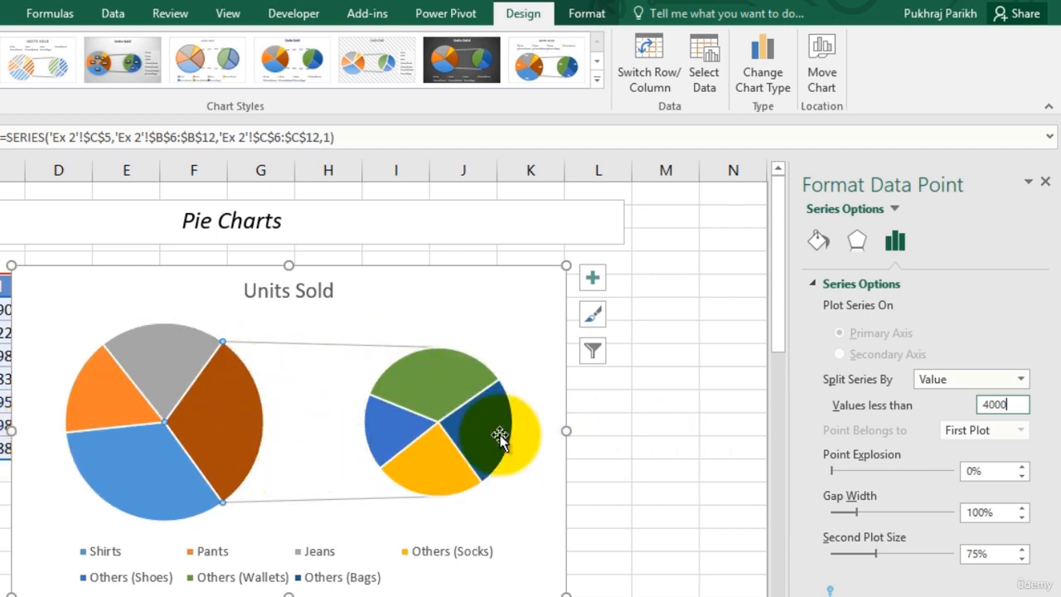
Split the series by Percentage value, trying a threshold of 20% before setting values less than 15% for the second plot.
click(1022, 380)
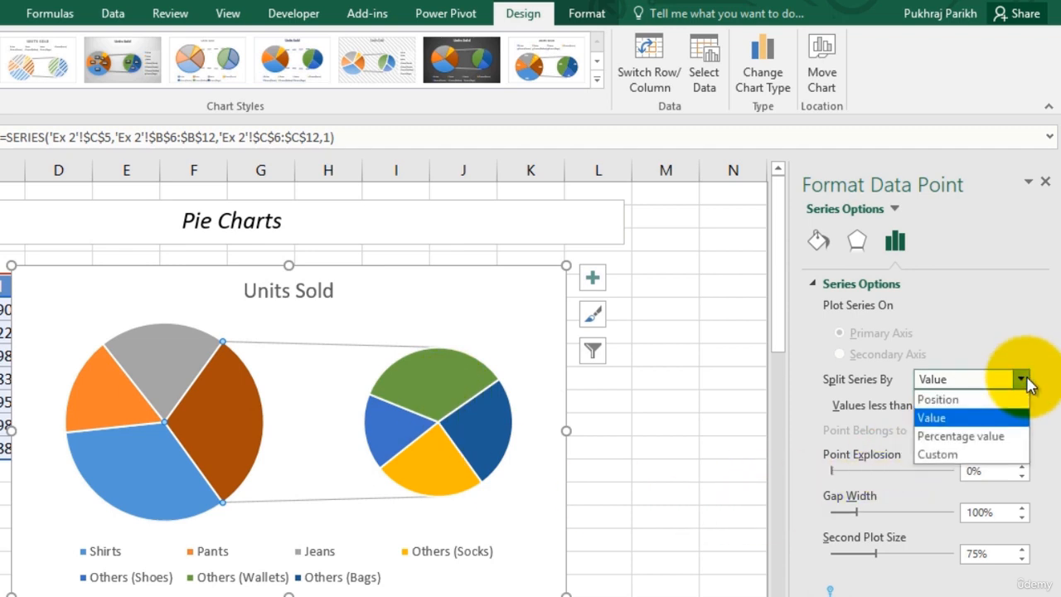
click(998, 433)
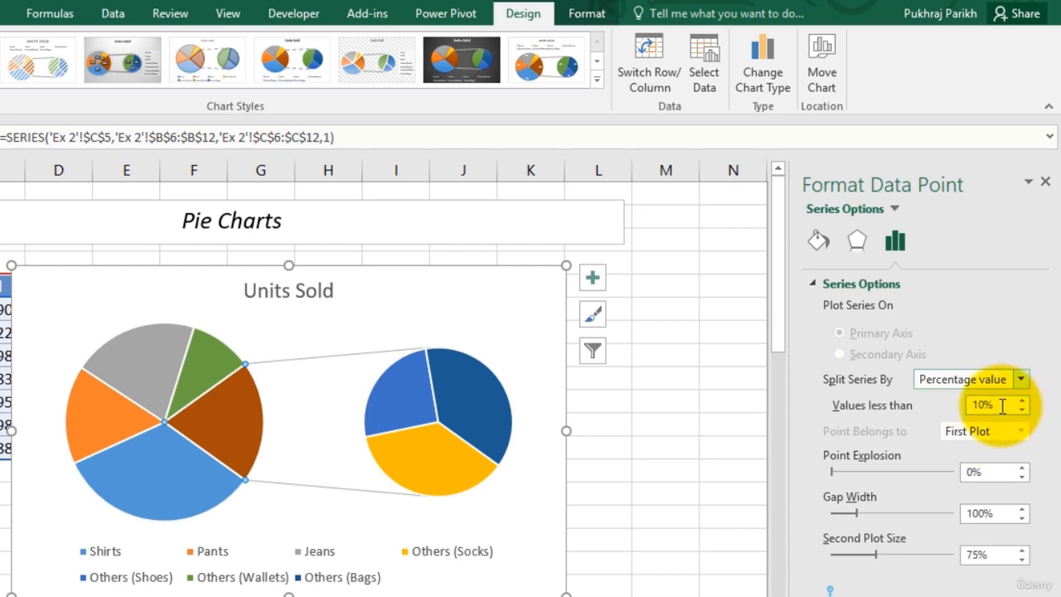
drag(990, 405, 968, 406)
text(20)
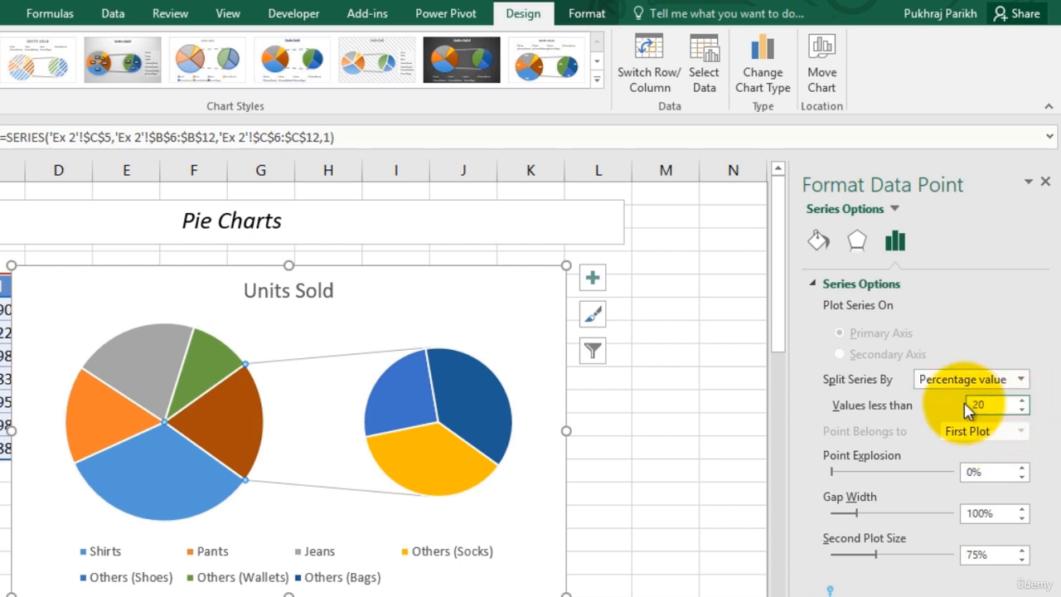
key(Return)
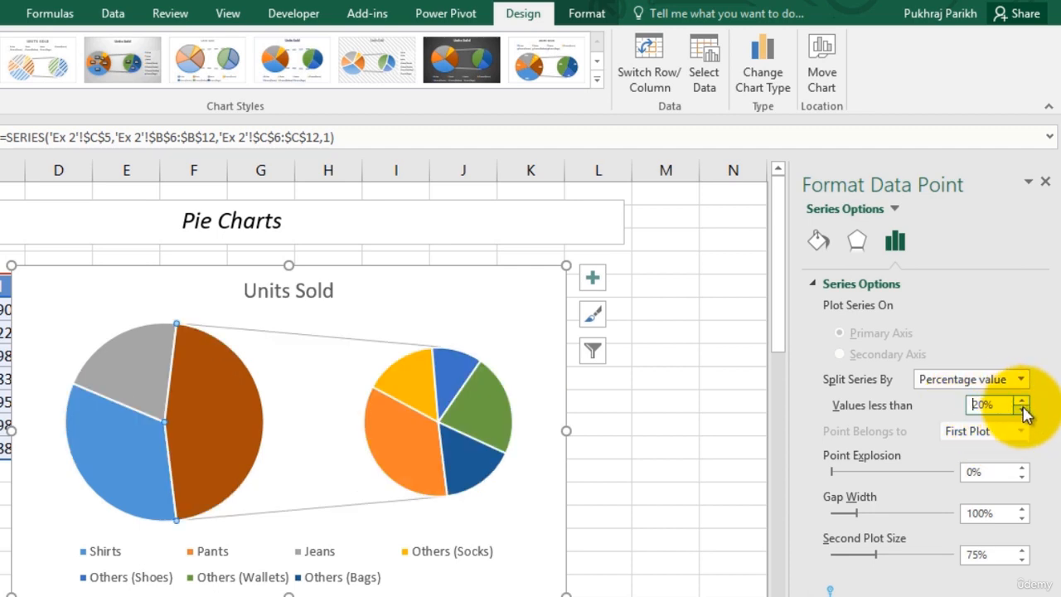
drag(985, 405, 931, 400)
key(Return)
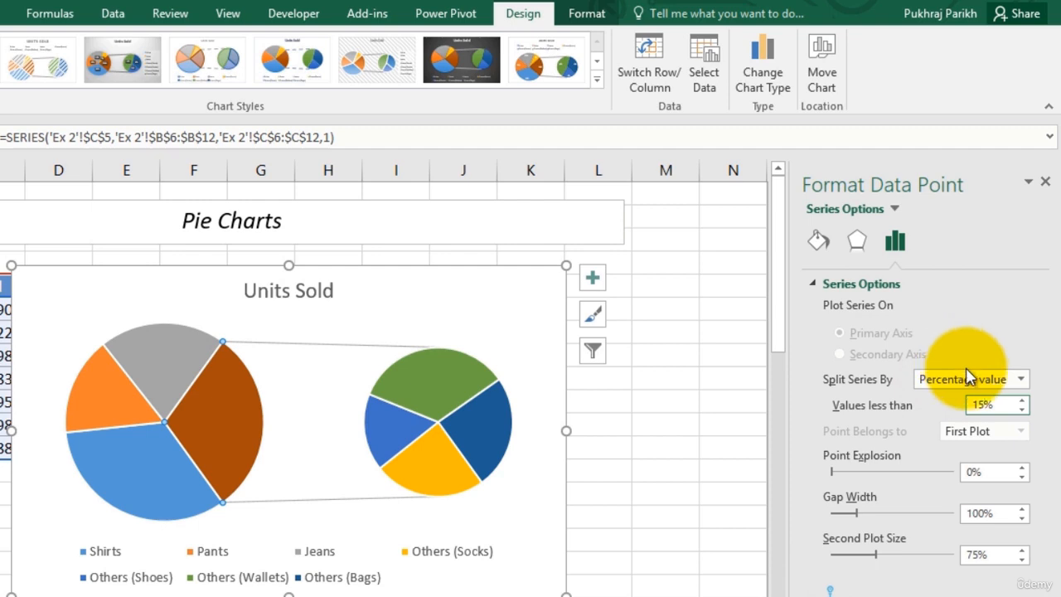
Set the pie-of-pie series to split by Custom so individual slices can be assigned to either plot.
click(1020, 379)
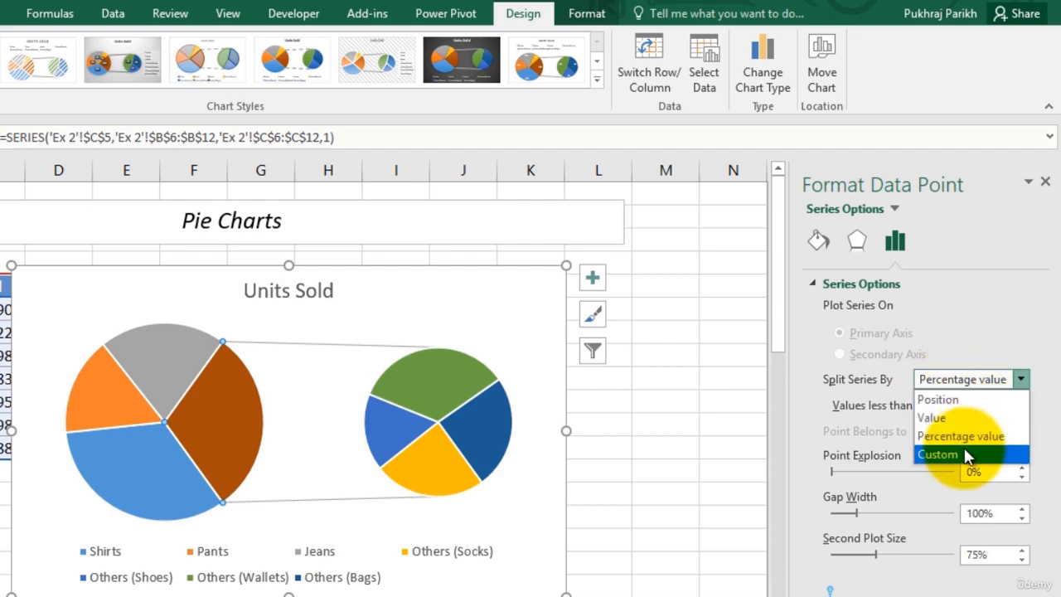
click(967, 452)
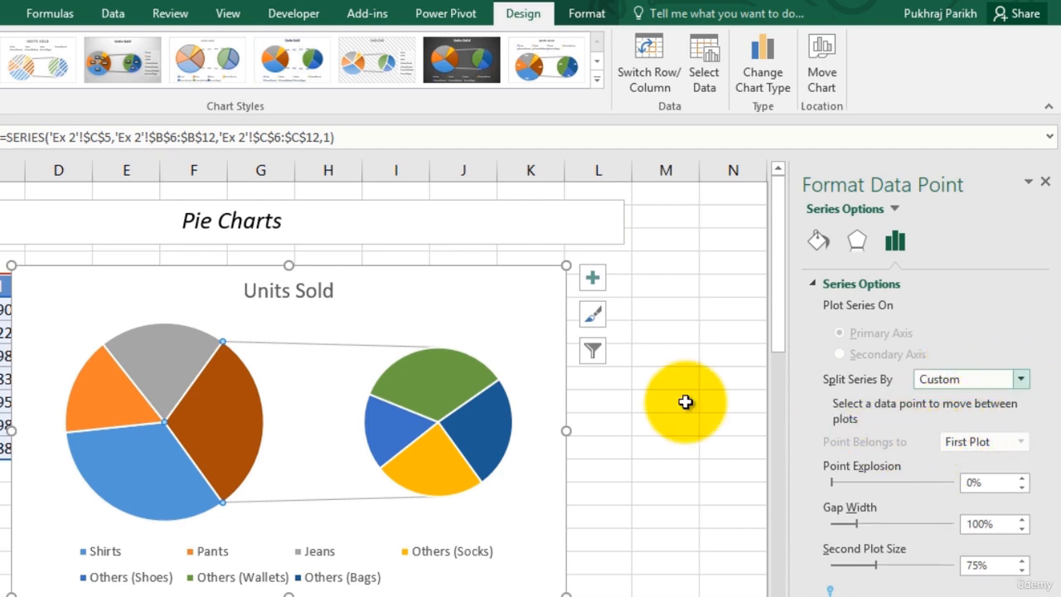
mouse_move(430, 385)
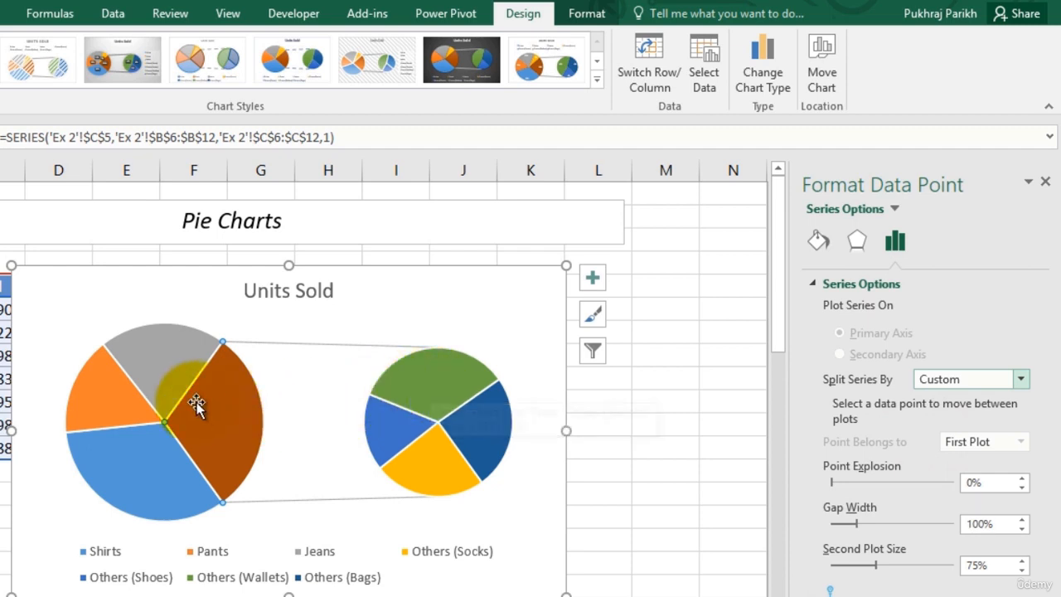
Try assigning the Jeans slice to the second plot, and return it to the first plot.
click(155, 364)
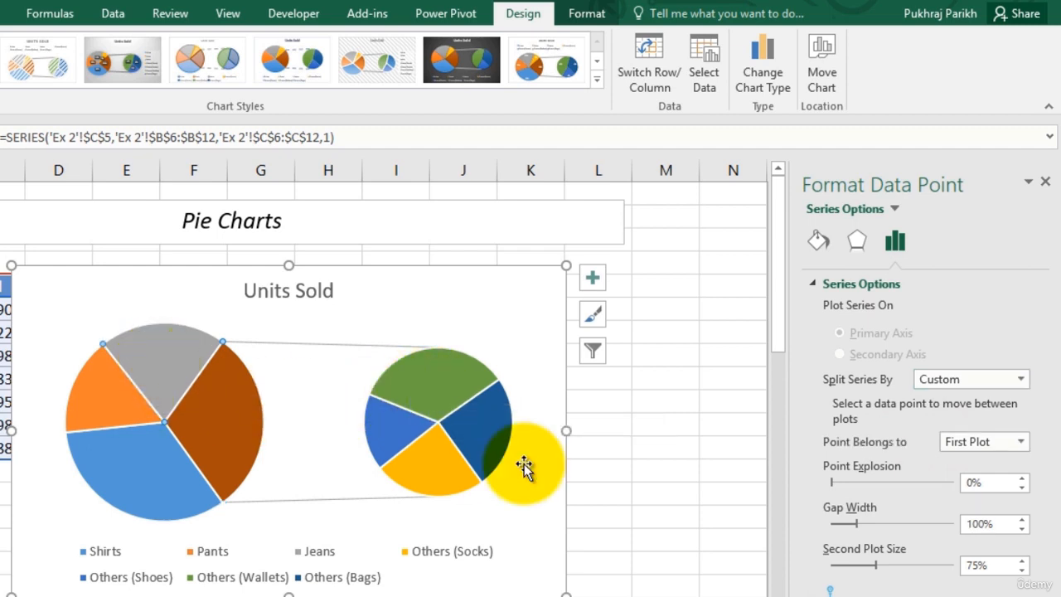
click(1021, 443)
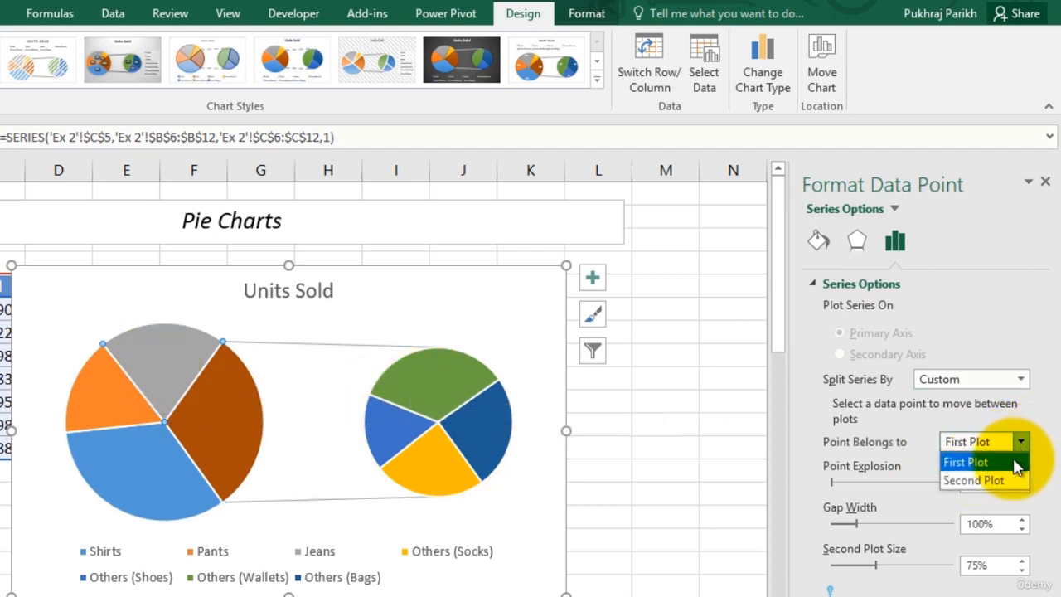
click(979, 481)
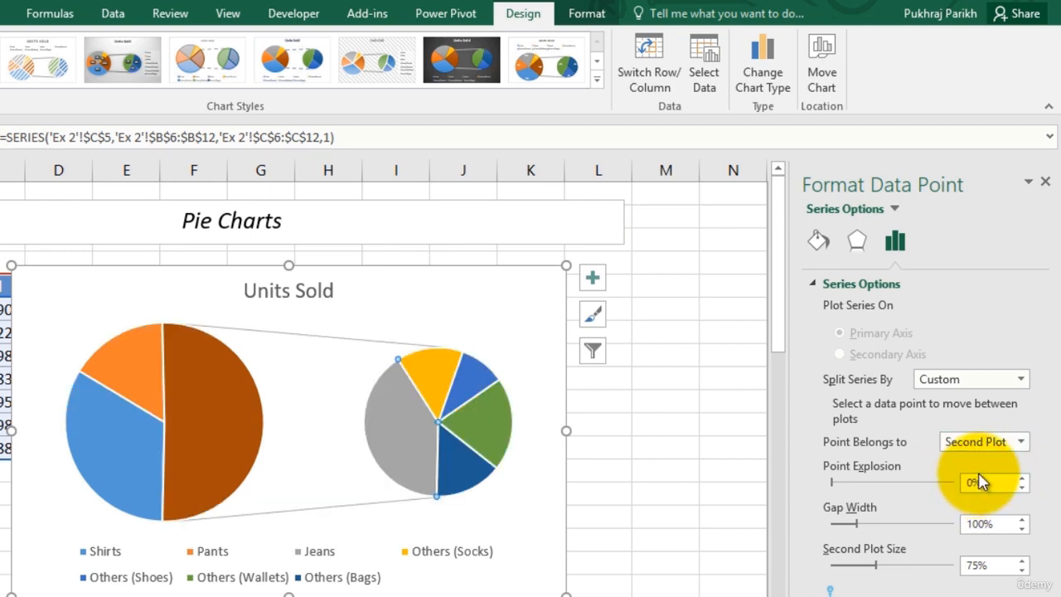
click(1022, 442)
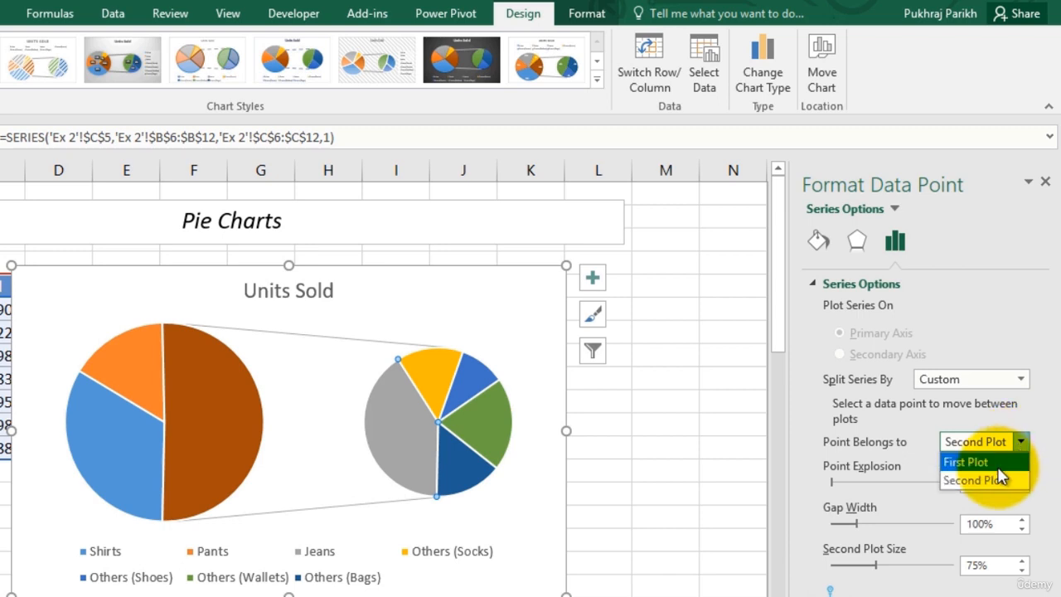
click(997, 462)
mouse_move(432, 422)
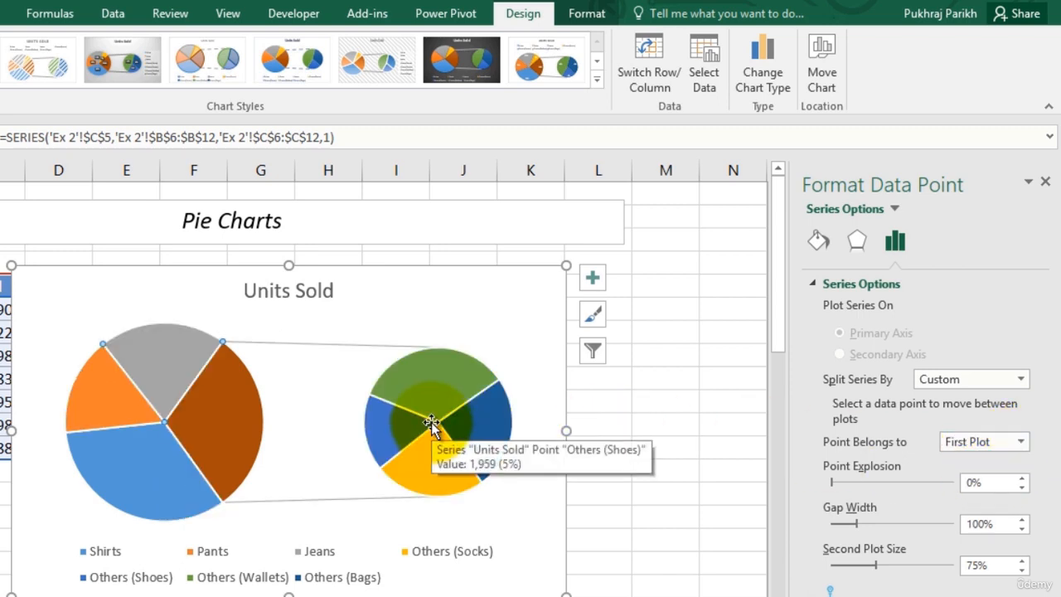
click(417, 393)
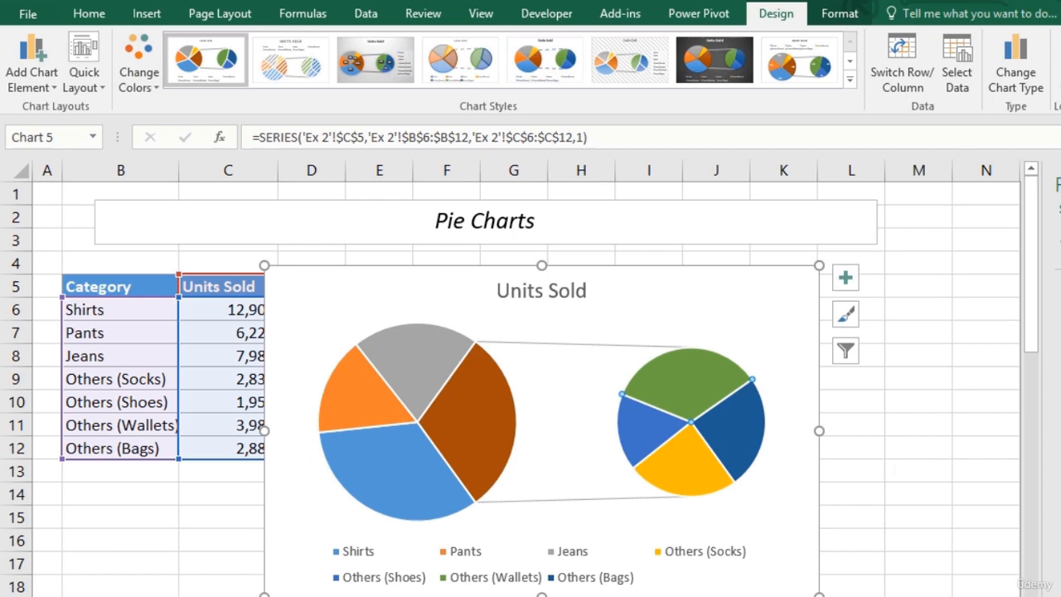
Change the chart type of the Units Sold chart from Pie of Pie to Bar of Pie.
click(768, 568)
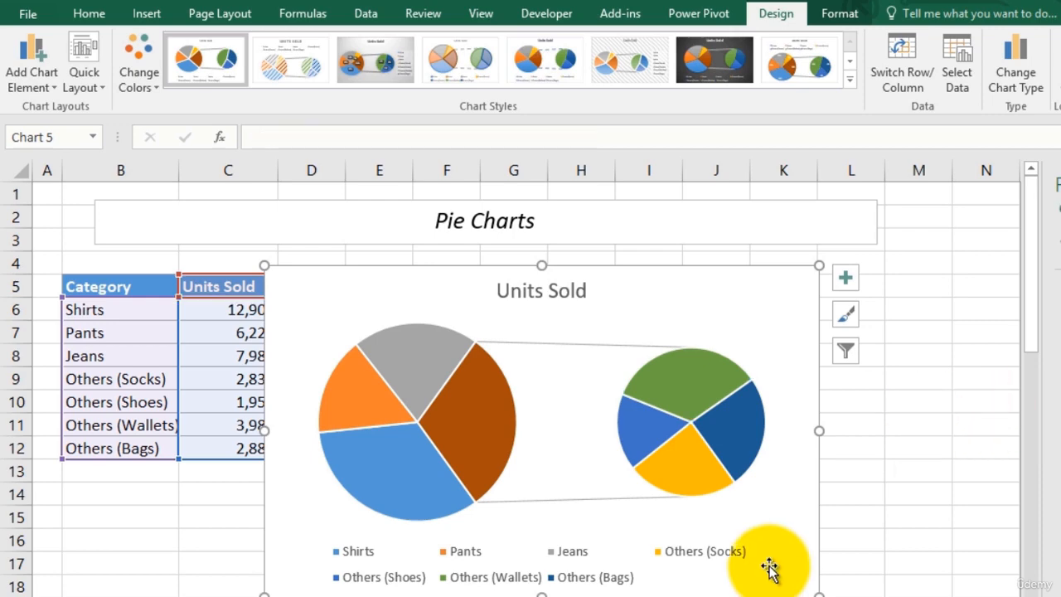
click(1021, 73)
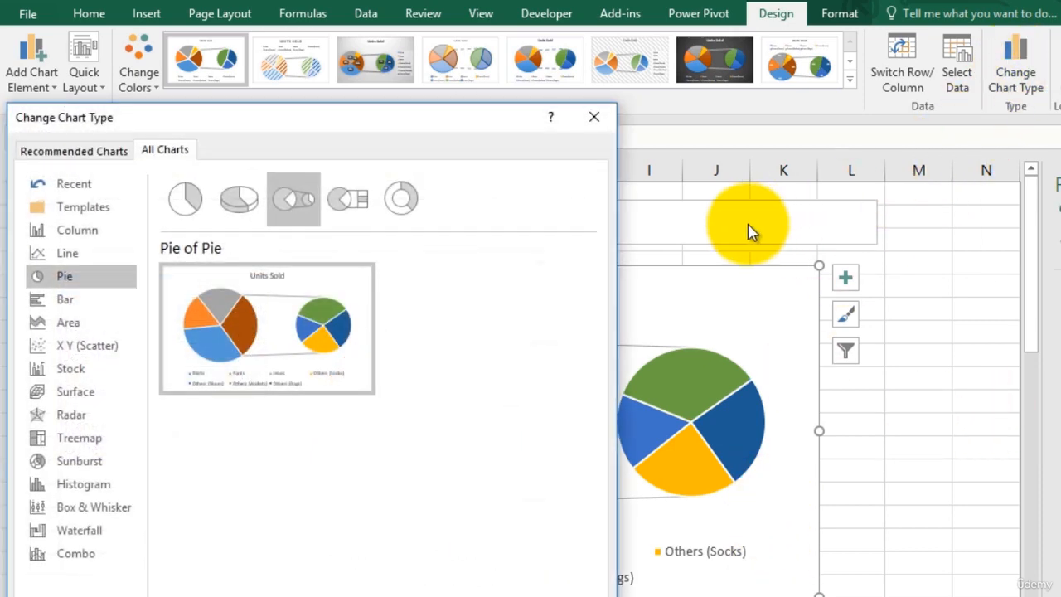
click(347, 207)
double_click(347, 217)
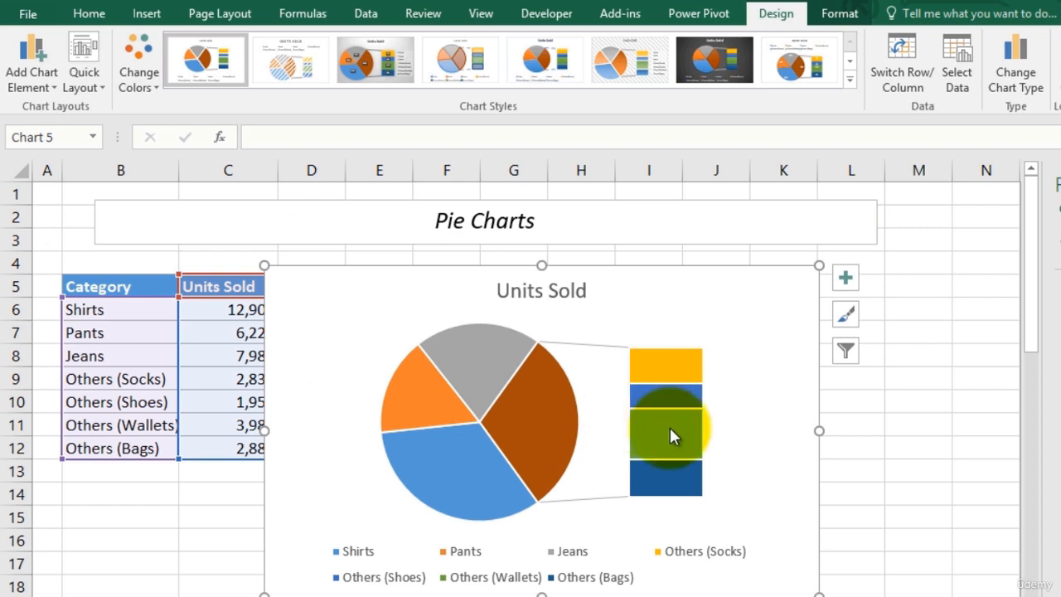
Open the data point formatting options for the Others (Socks) segment in the chart's bar.
click(656, 386)
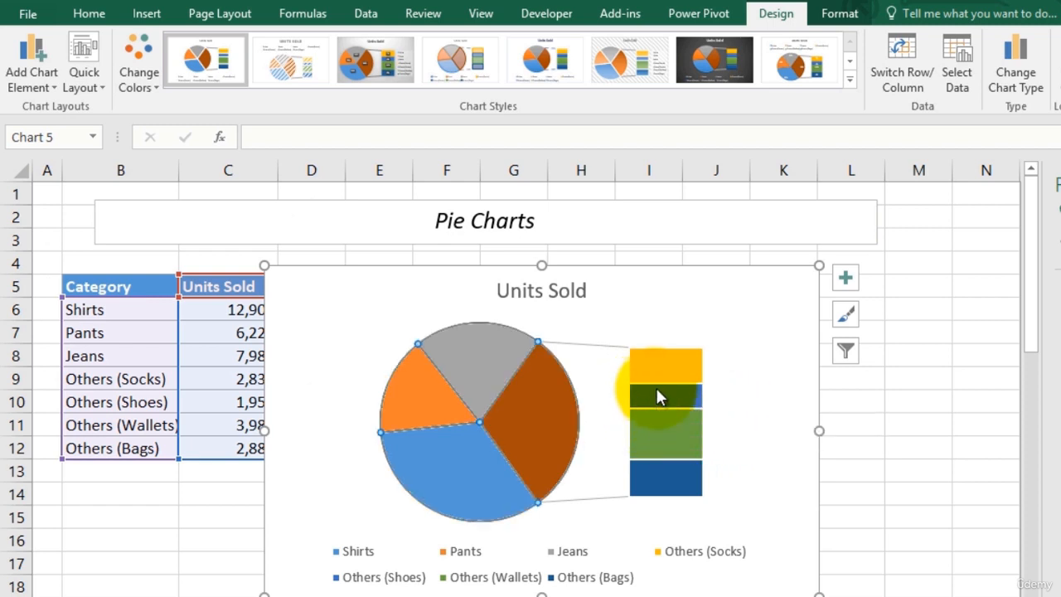
click(674, 374)
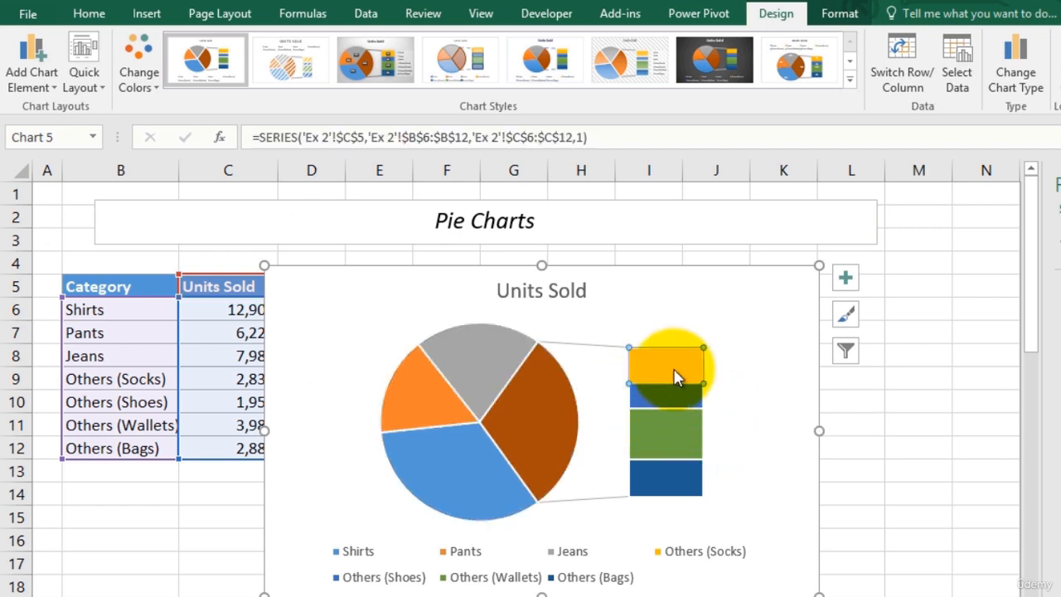
right_click(674, 375)
click(724, 543)
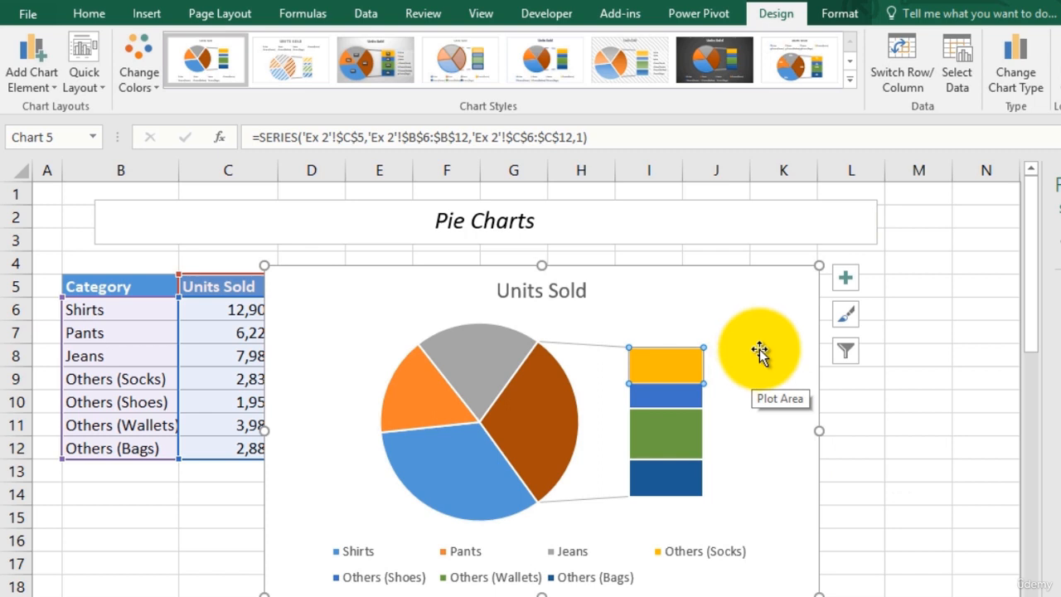
Add data labels to the Bar of Pie chart using the Best Fit position.
click(847, 280)
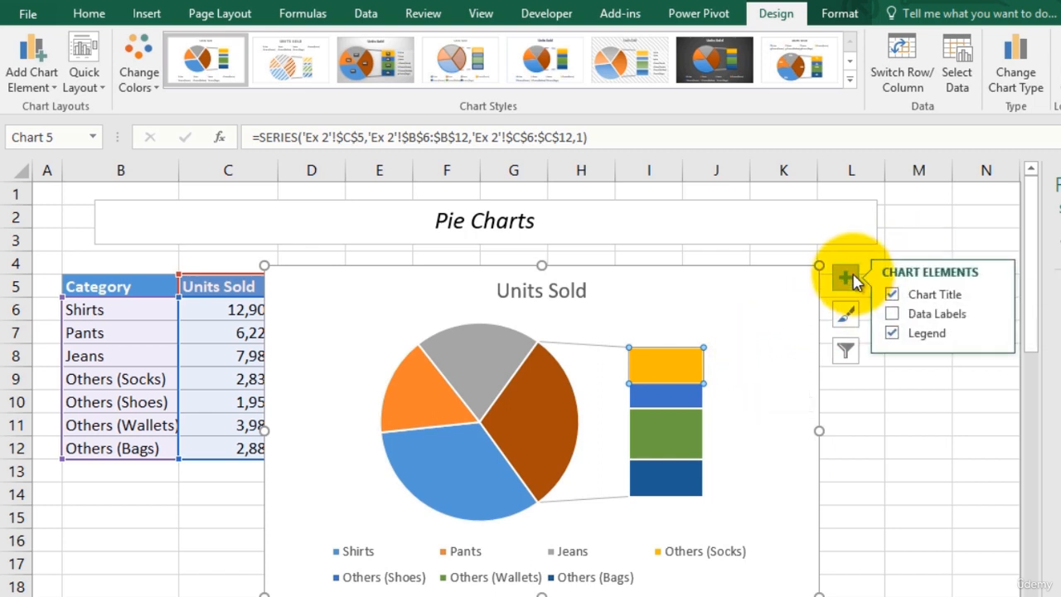
click(845, 277)
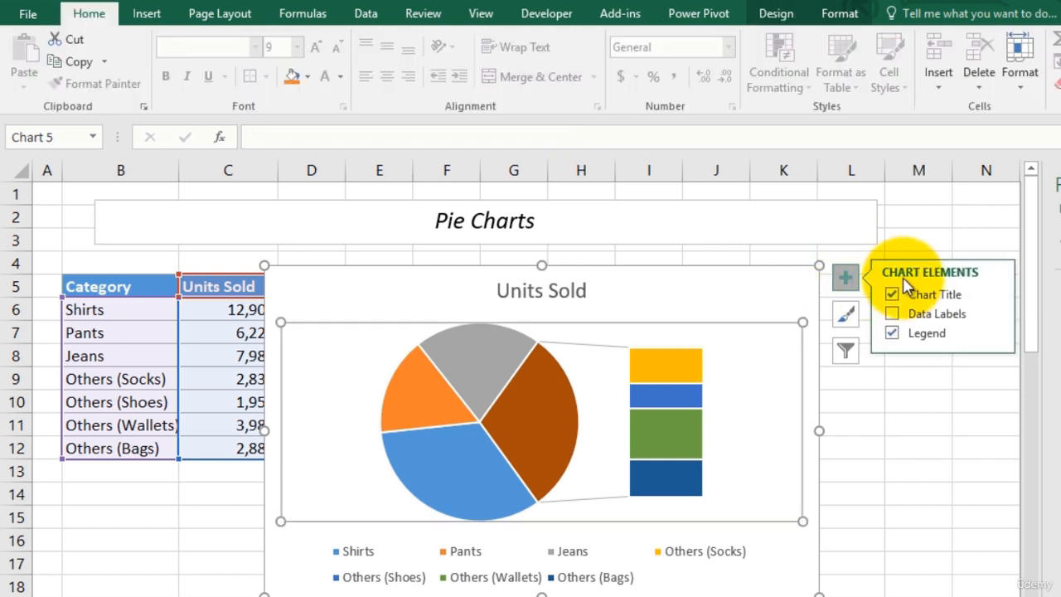
click(925, 314)
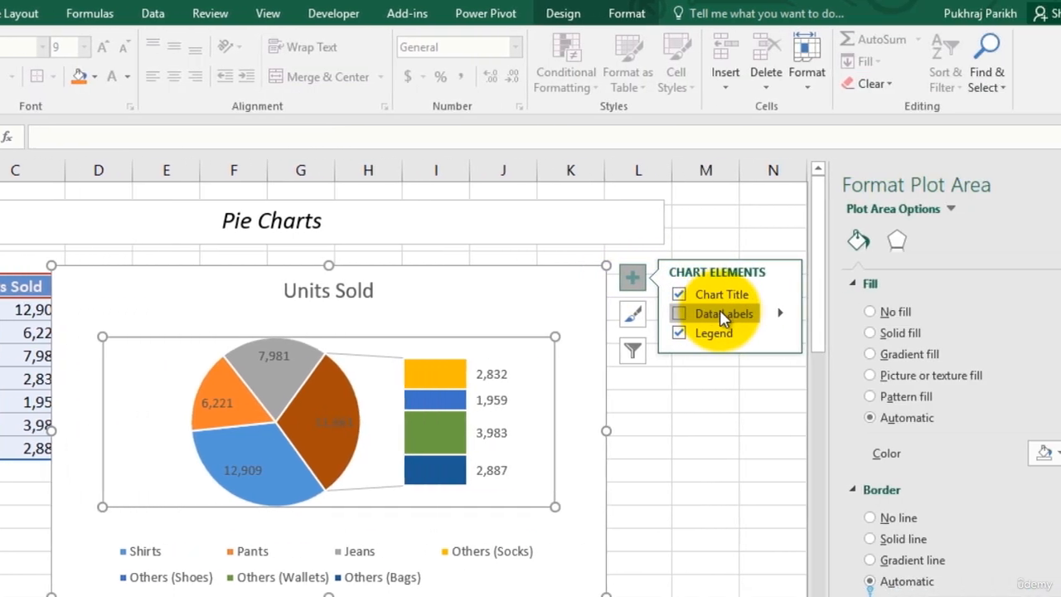
click(779, 314)
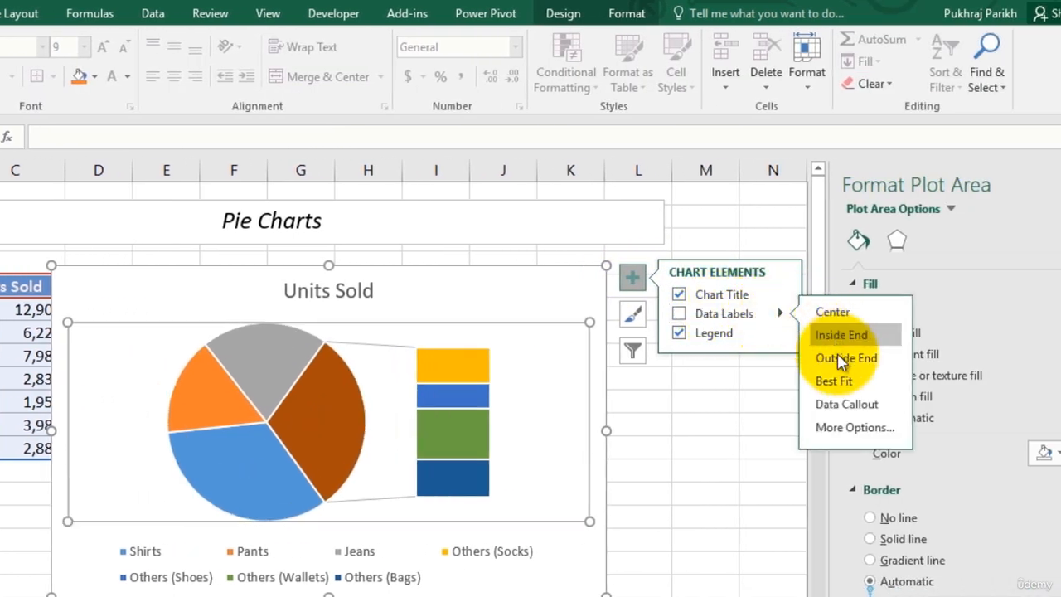
click(829, 381)
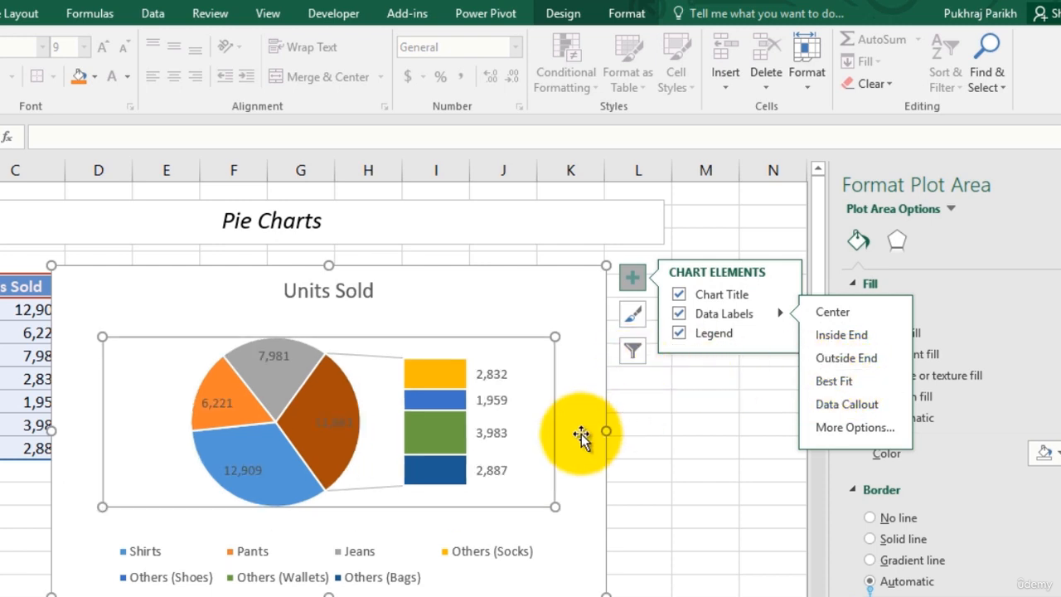
Try adding the percentage to the Others (Shoes) data label alone.
click(497, 386)
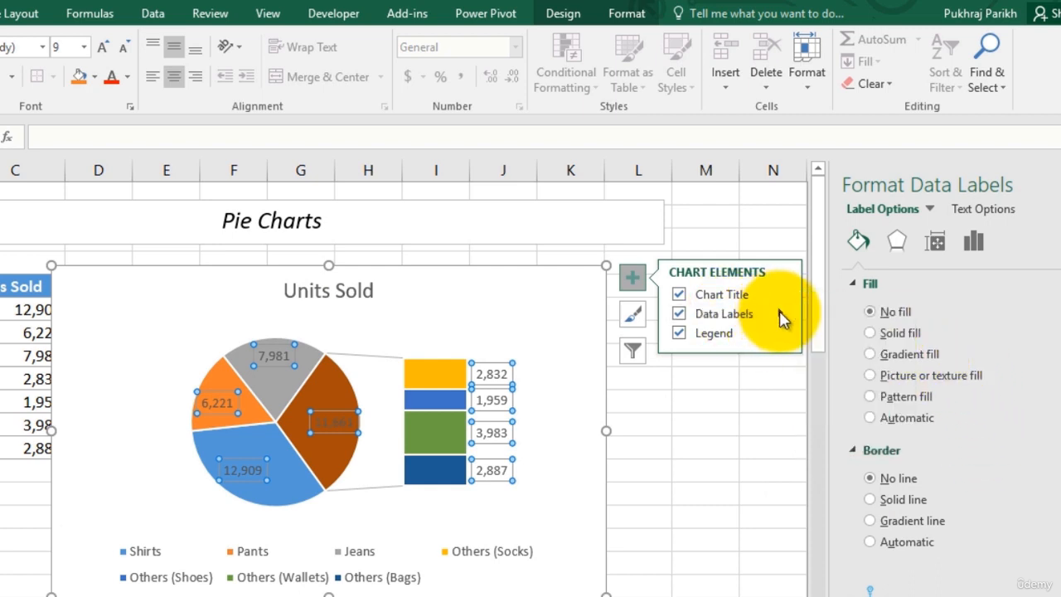
click(632, 279)
click(502, 400)
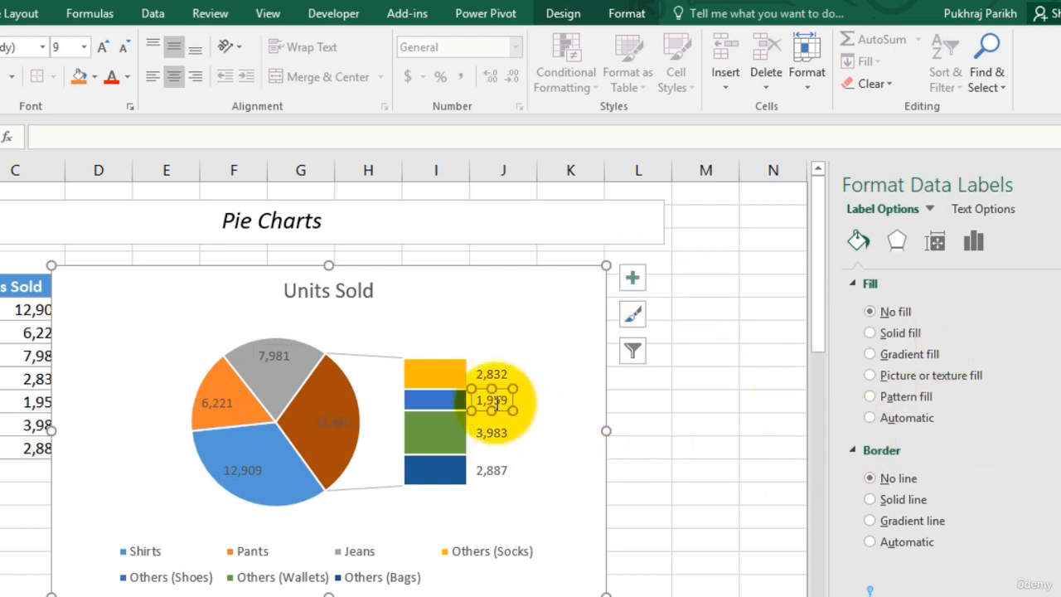
click(975, 243)
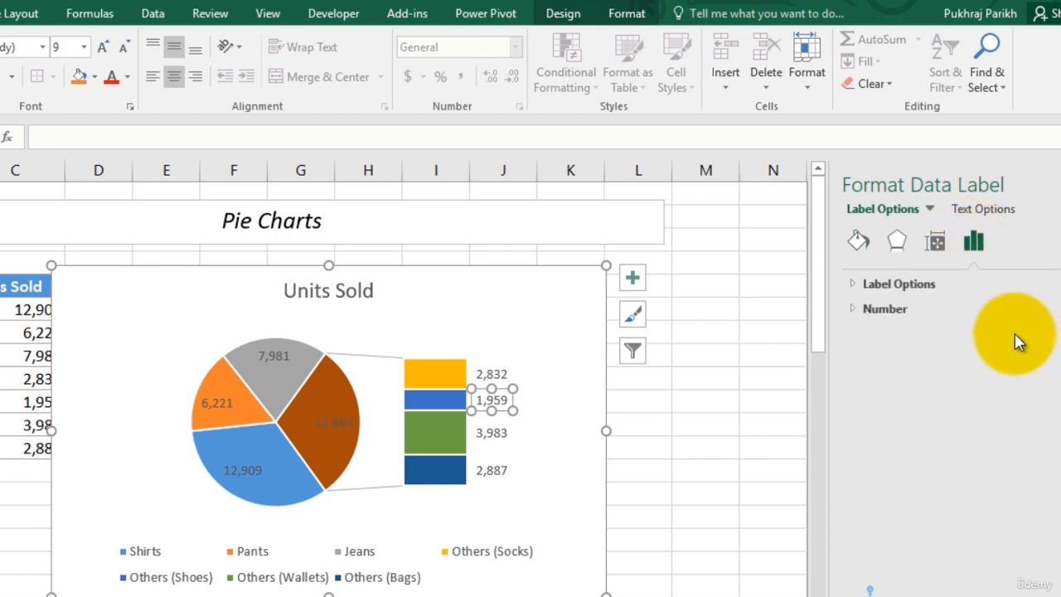
click(856, 283)
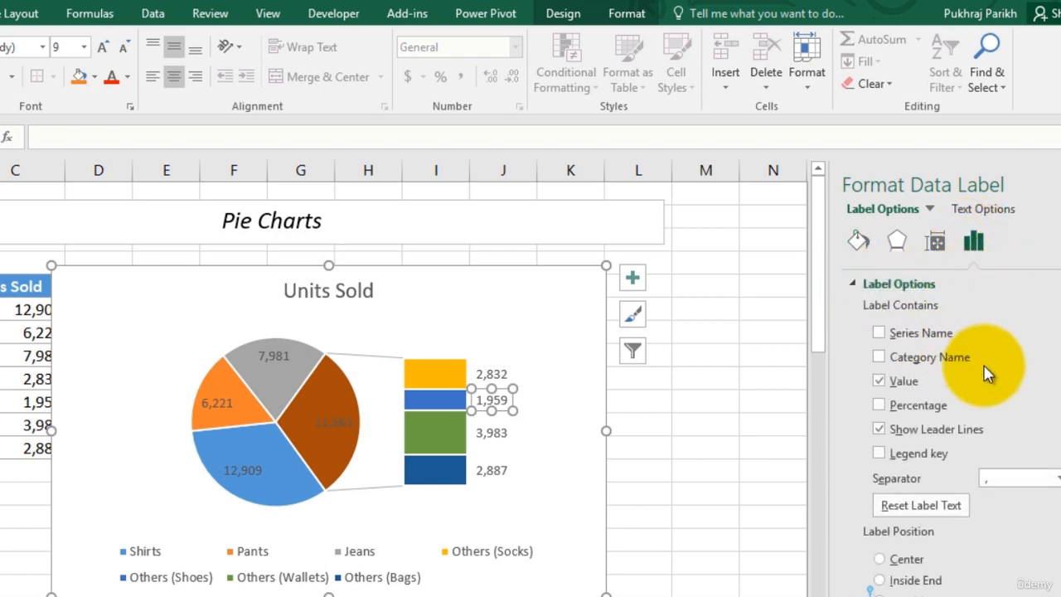
click(881, 405)
click(889, 408)
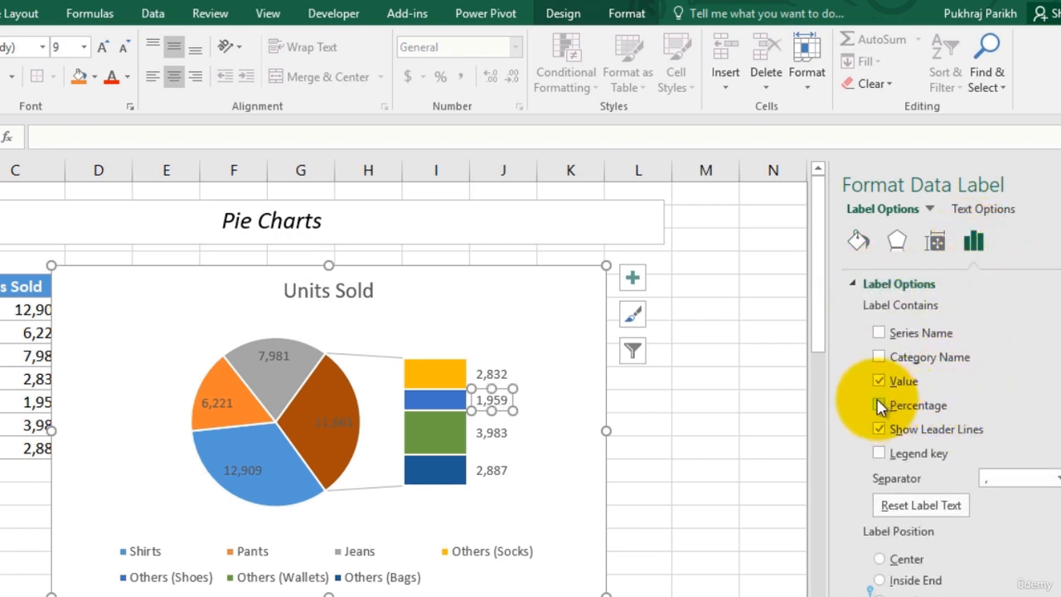
Add the percentage and category name to all data labels of the Bar of Pie chart.
click(540, 354)
click(514, 377)
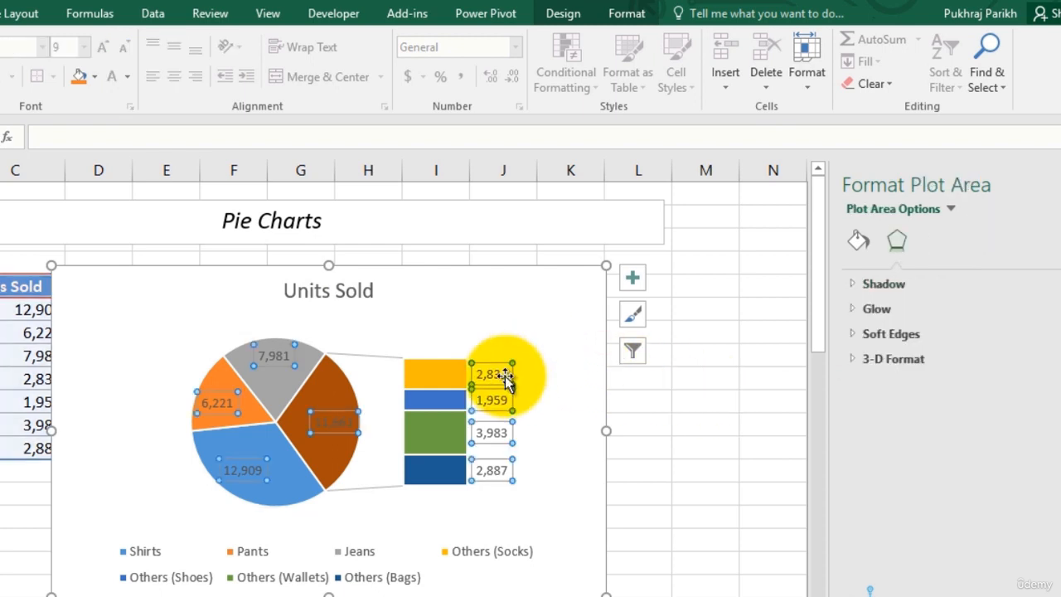
click(975, 242)
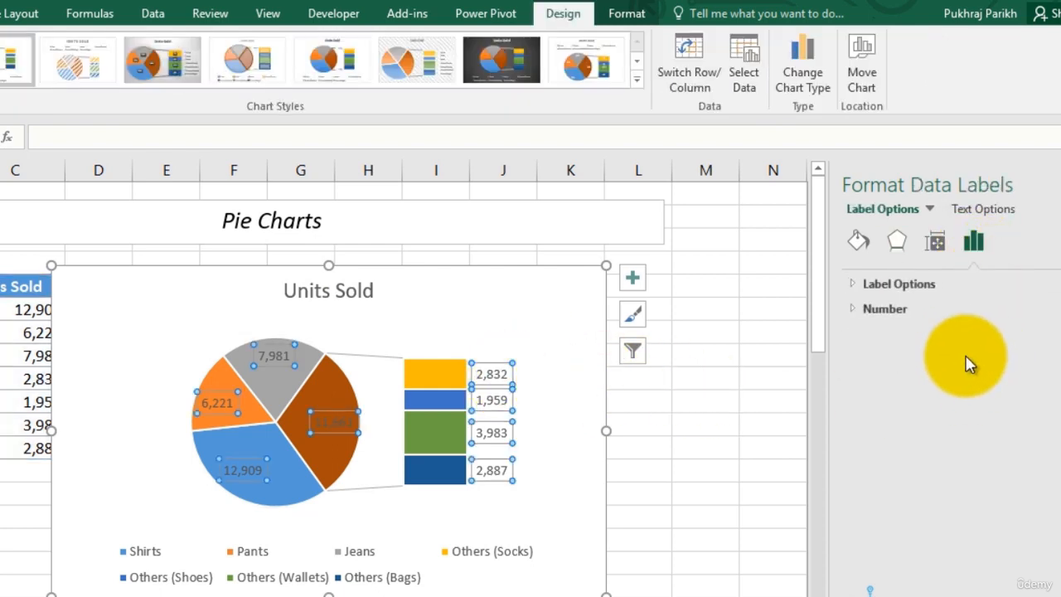
click(851, 284)
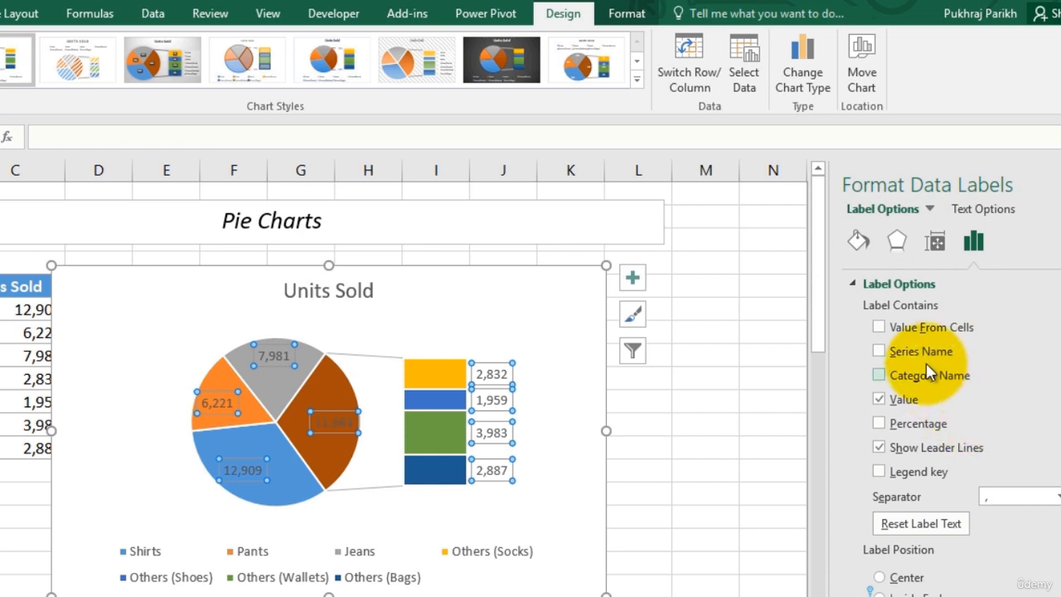
click(912, 423)
click(908, 375)
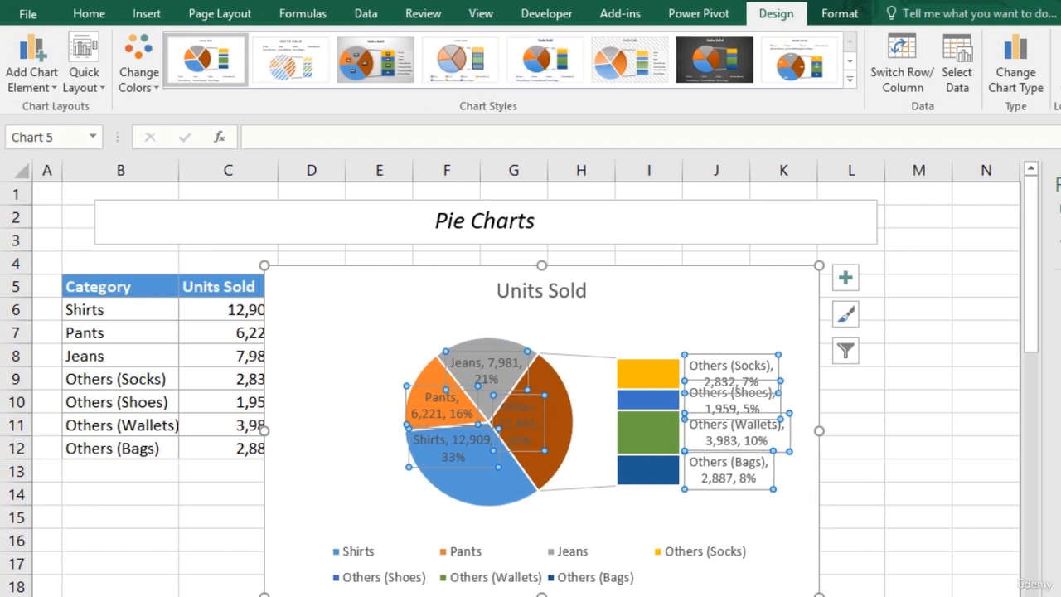
click(931, 376)
Switch to the Doughnut Charts sheet and examine the chart's Units Sold (2018) and Units Sold (2019) rings.
click(592, 532)
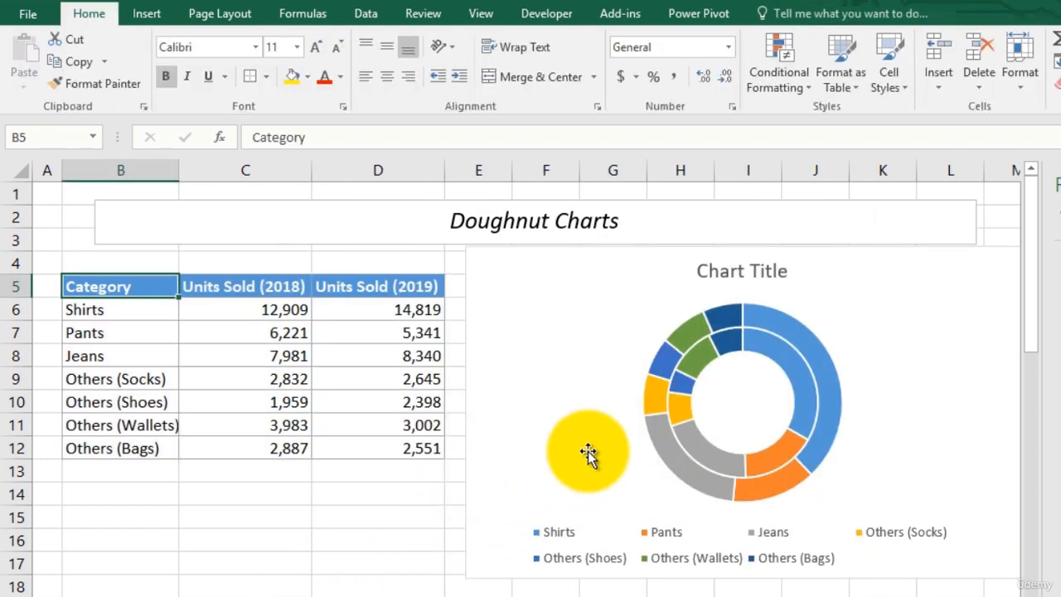
mouse_move(656, 401)
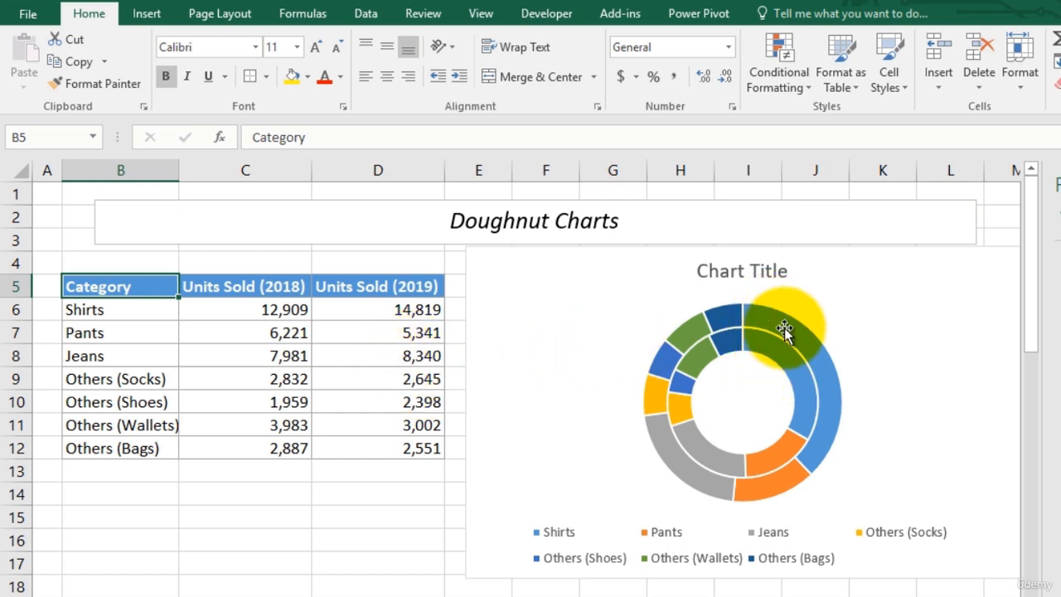
mouse_move(805, 353)
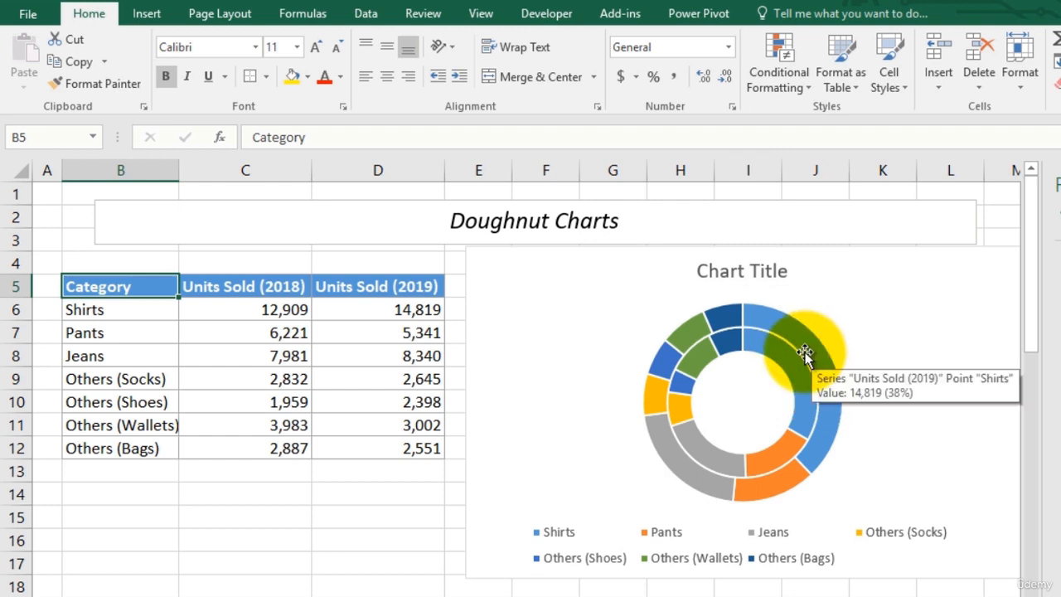
click(761, 359)
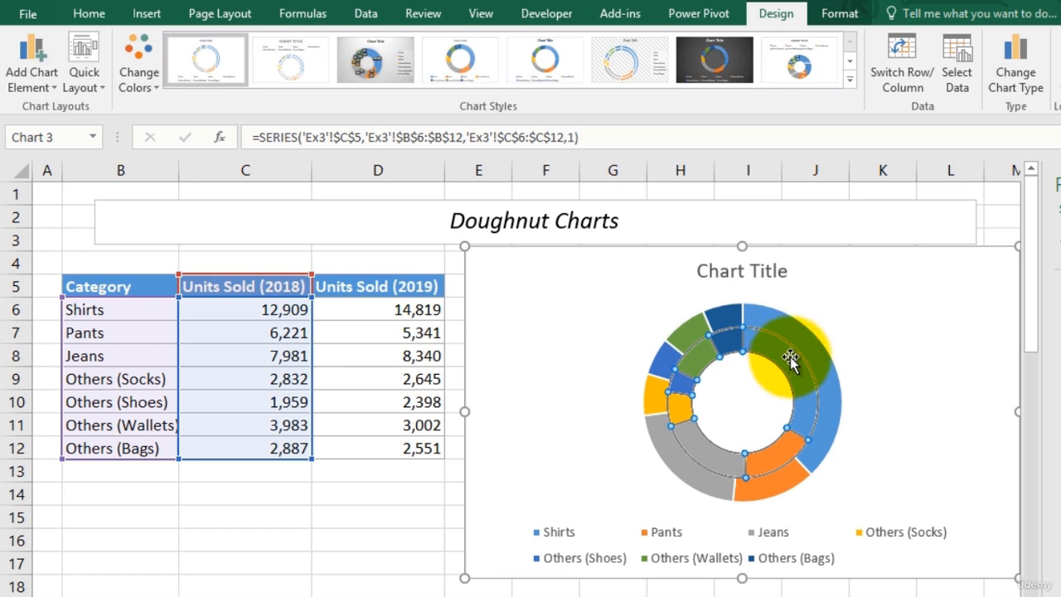
click(808, 335)
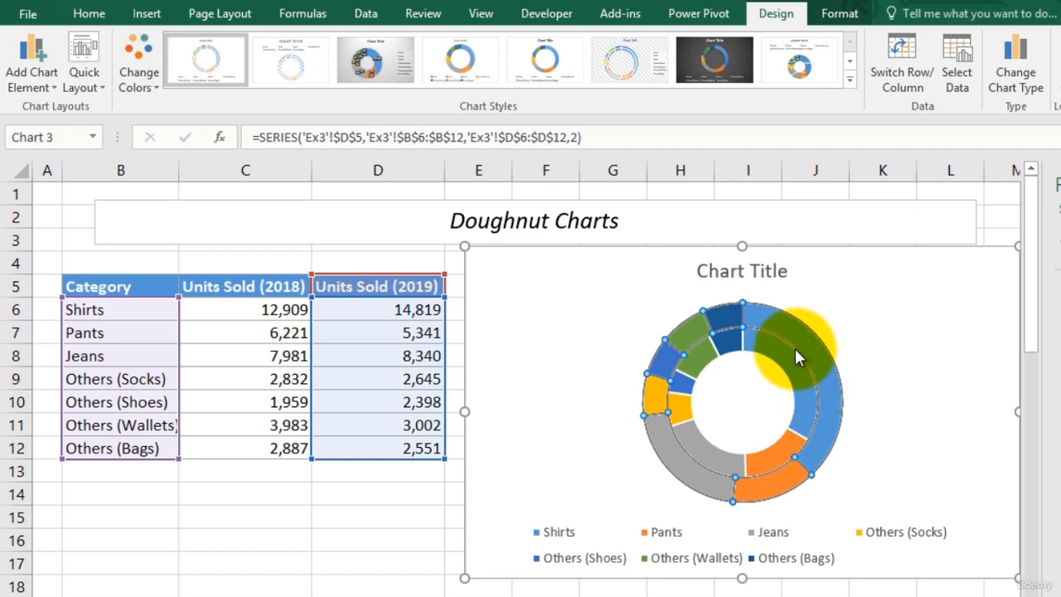
mouse_move(820, 361)
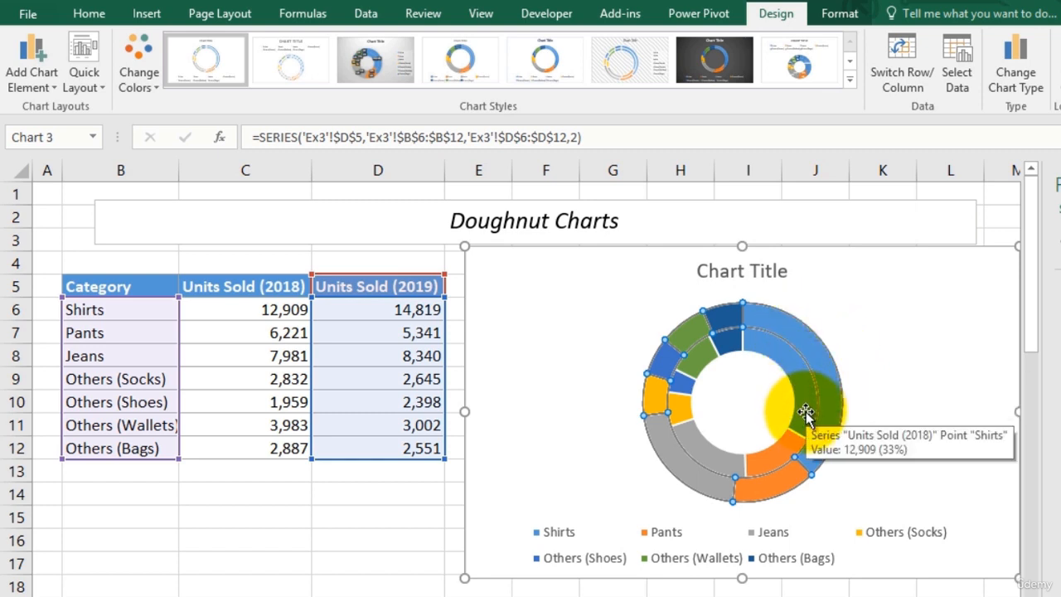
Compare the Jeans, Pants and Shirts slices between the Units Sold (2018) and Units Sold (2019) rings.
click(703, 462)
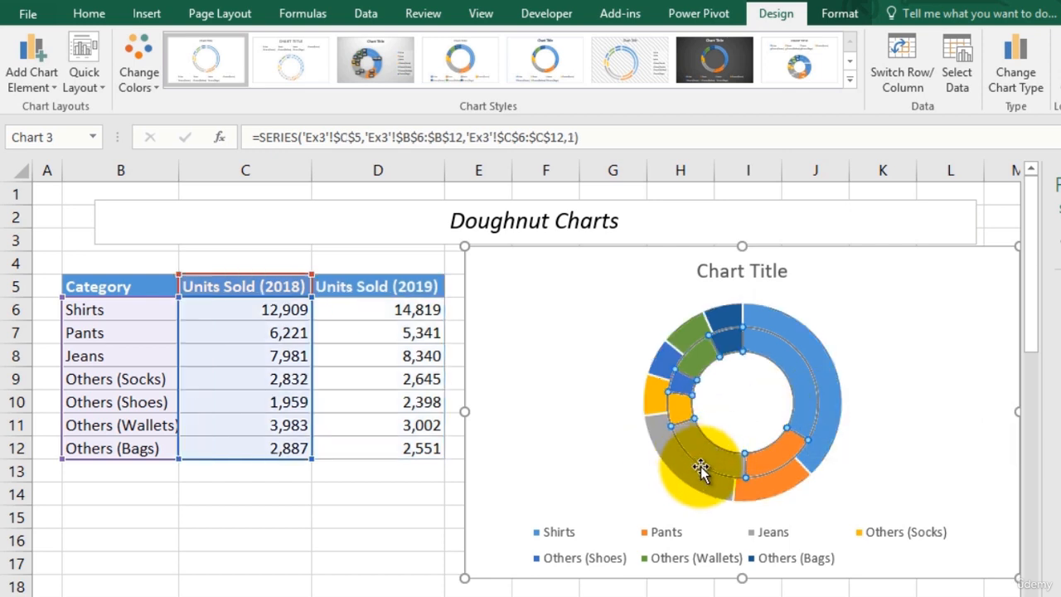
click(657, 421)
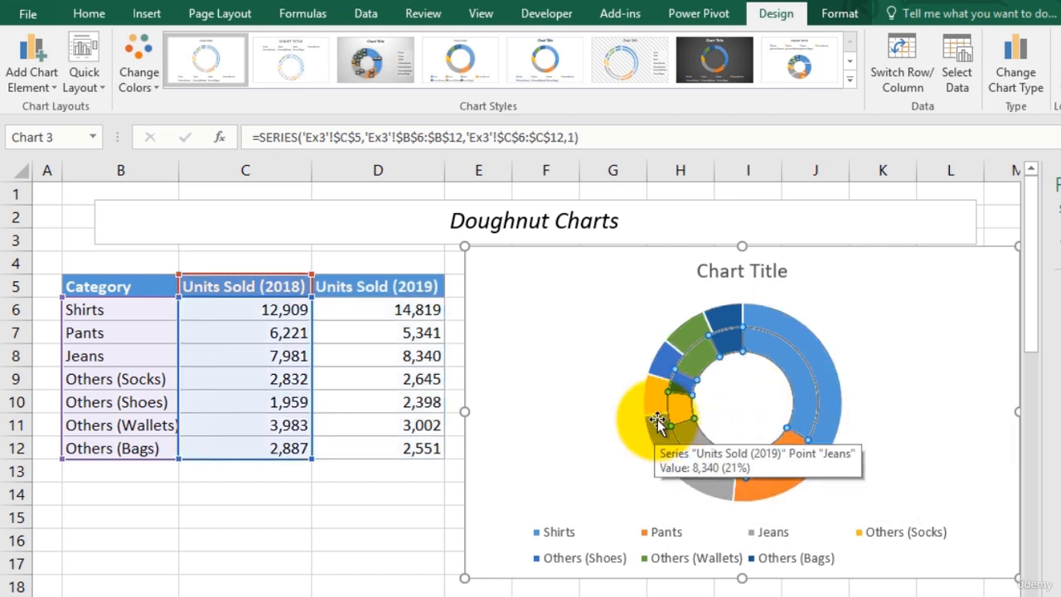
click(804, 446)
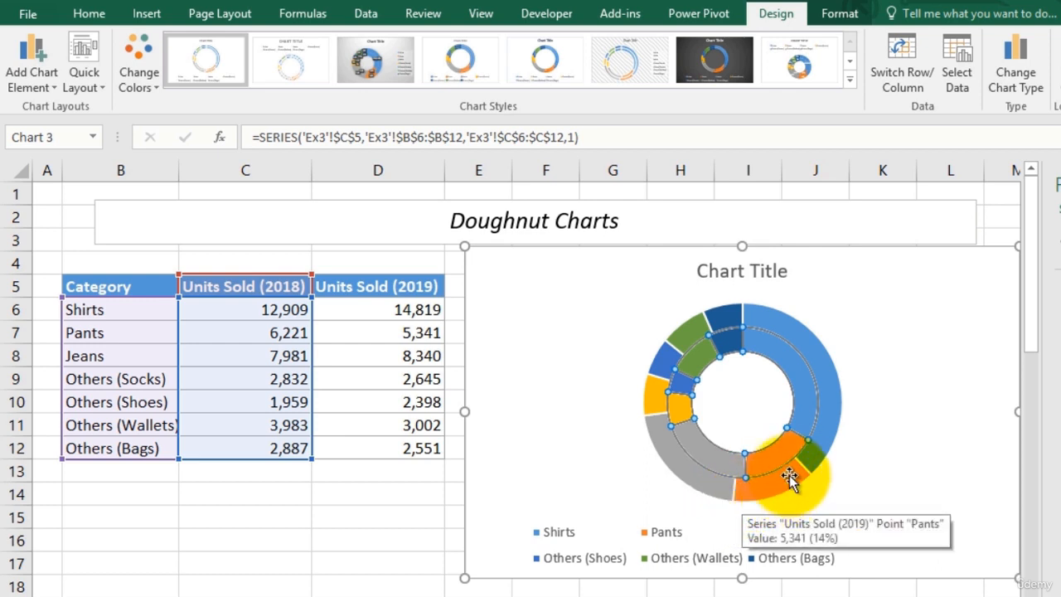
mouse_move(810, 373)
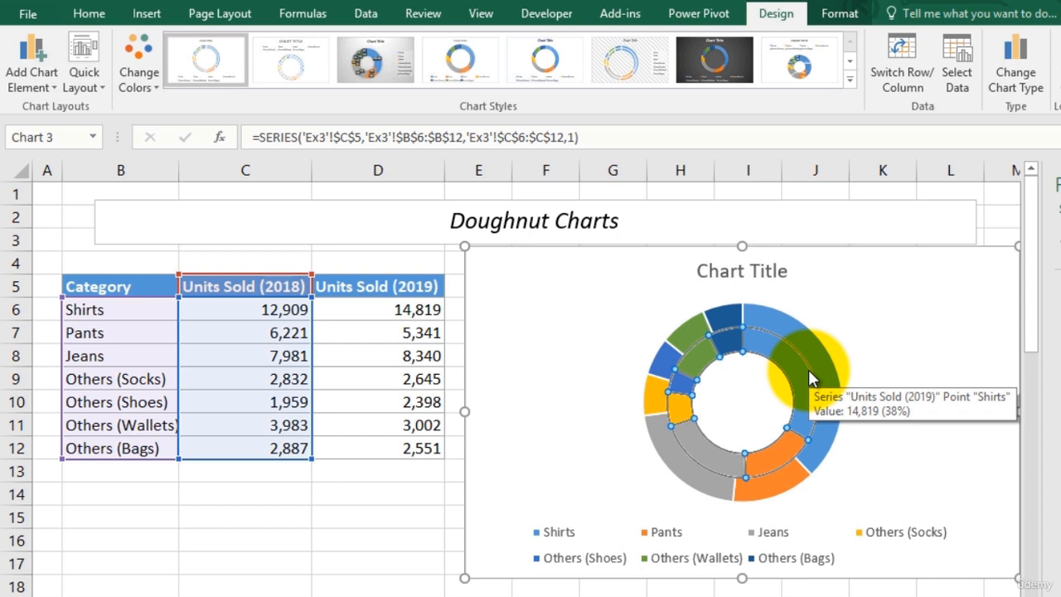
Delete the existing doughnut chart and insert a new Doughnut chart from the category and units sold table, B5:D12, with one ring per year.
click(882, 284)
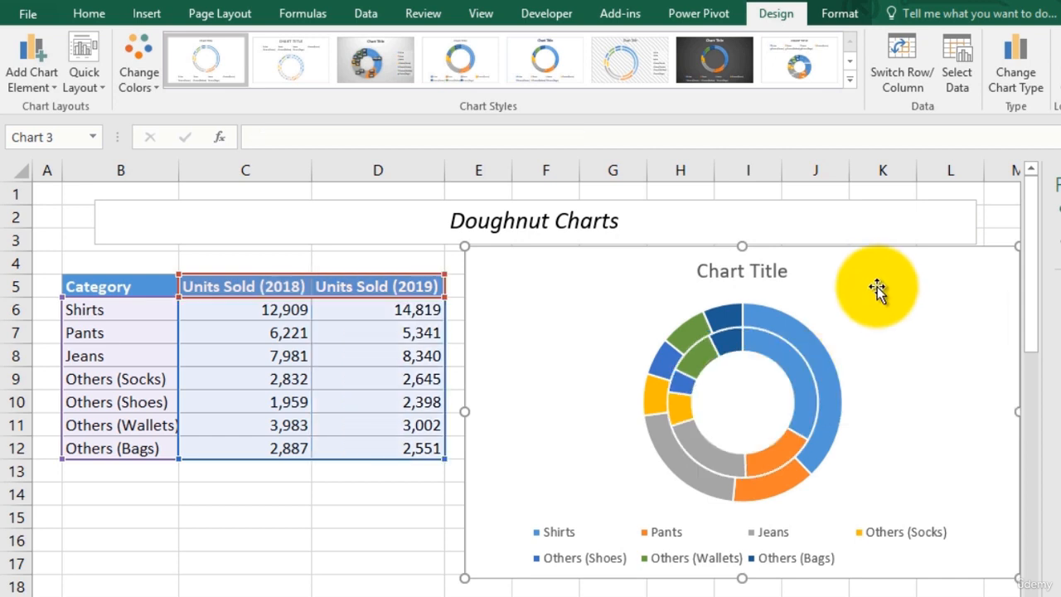
key(Delete)
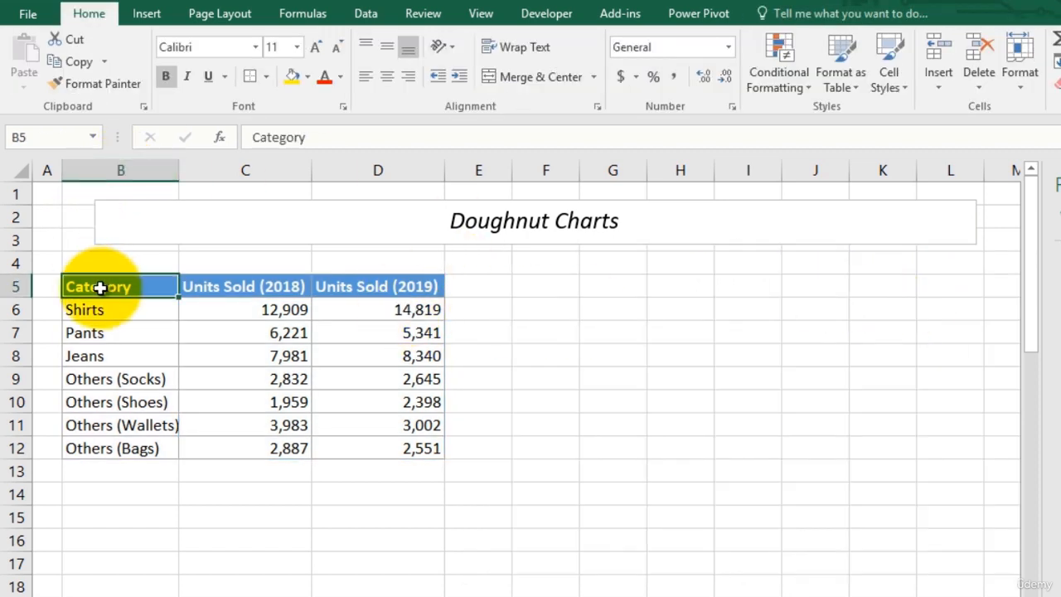
drag(99, 286, 351, 445)
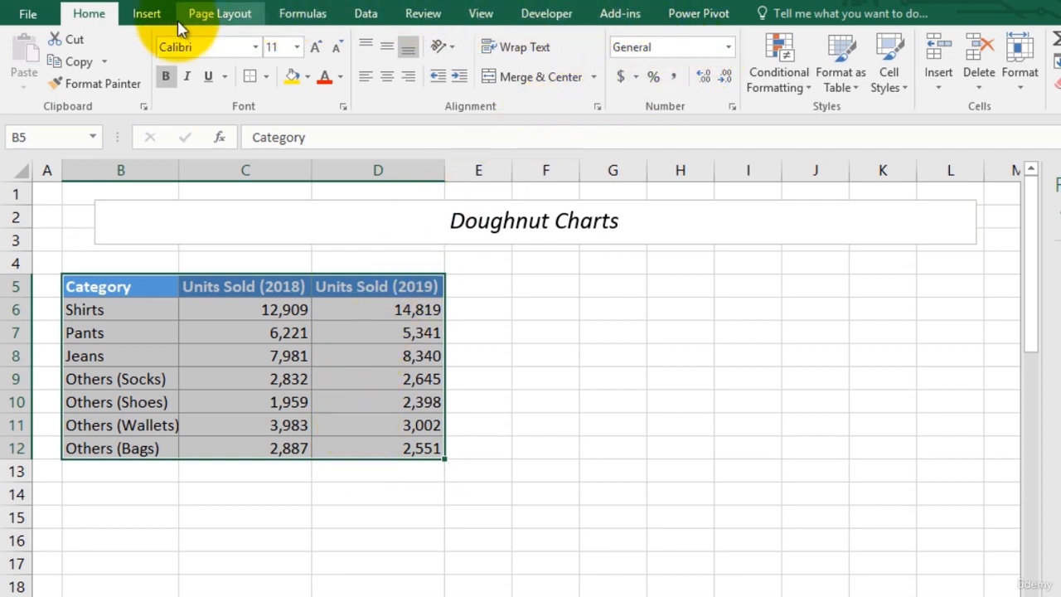
click(156, 15)
click(515, 68)
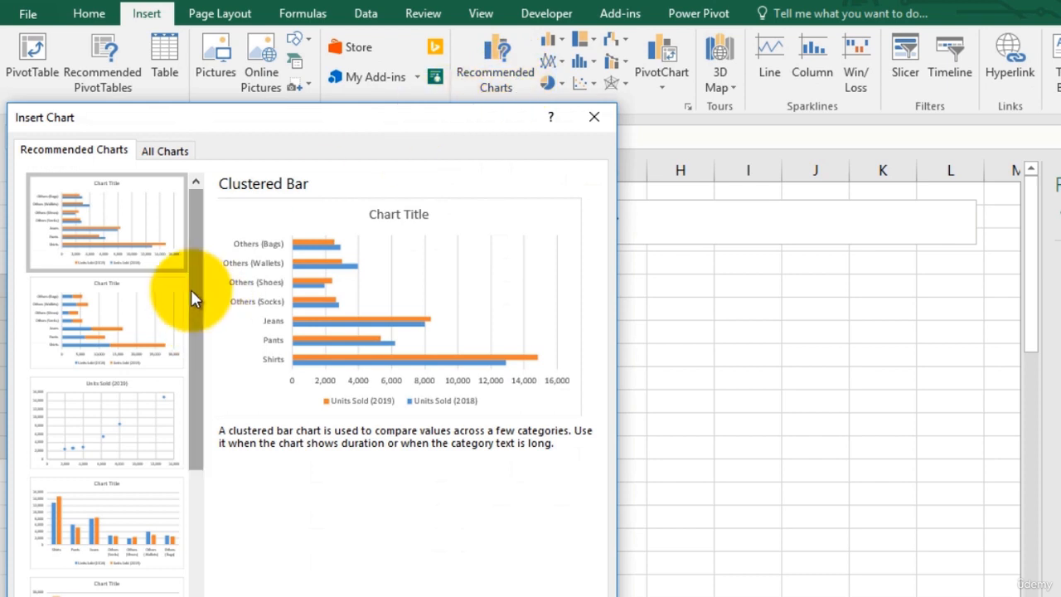
drag(191, 290, 225, 256)
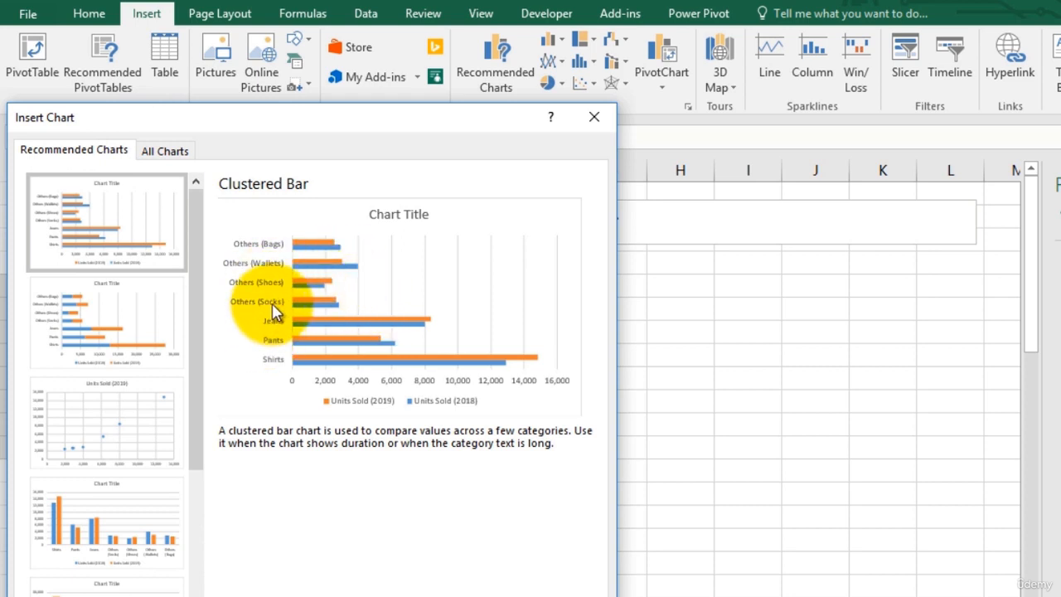
click(171, 155)
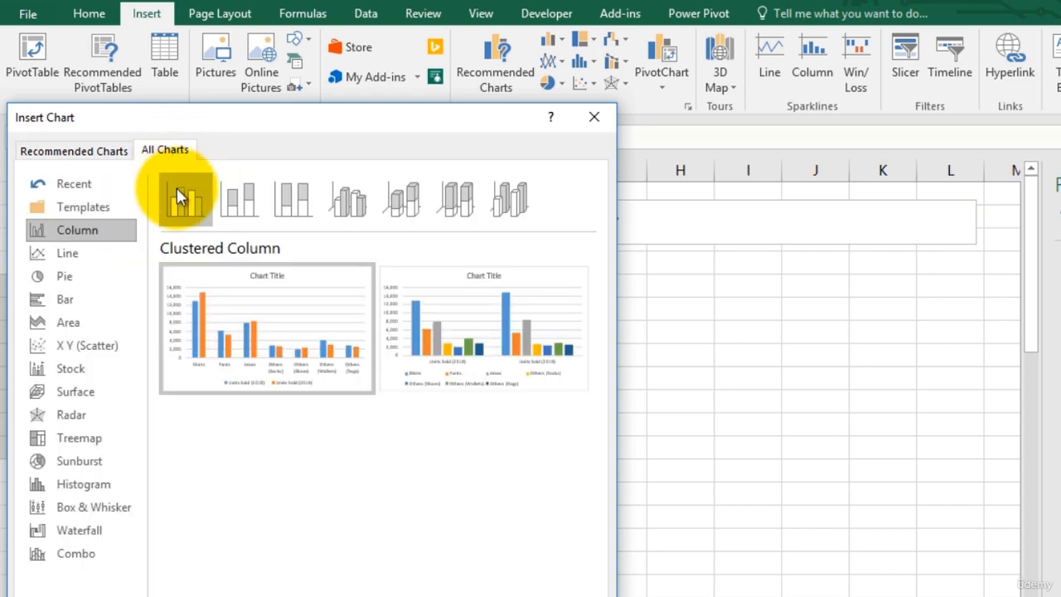
click(67, 276)
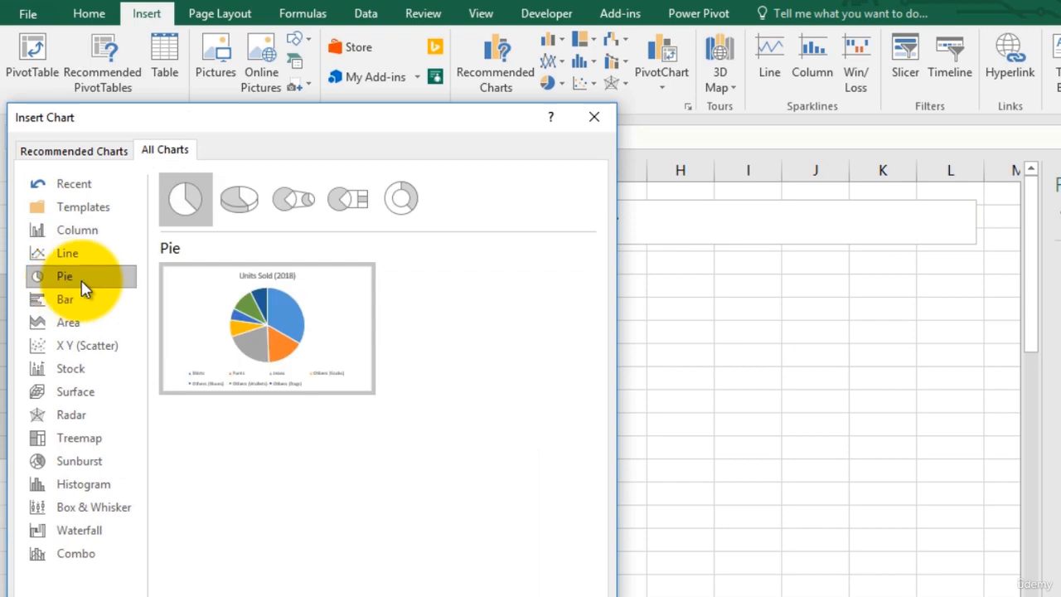
click(403, 200)
mouse_move(296, 389)
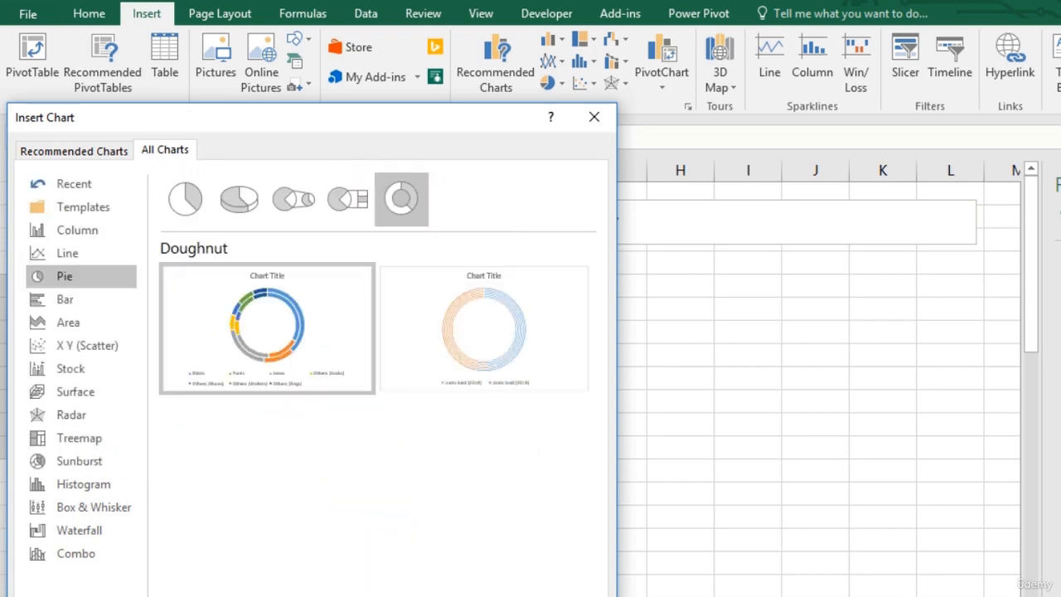
click(491, 595)
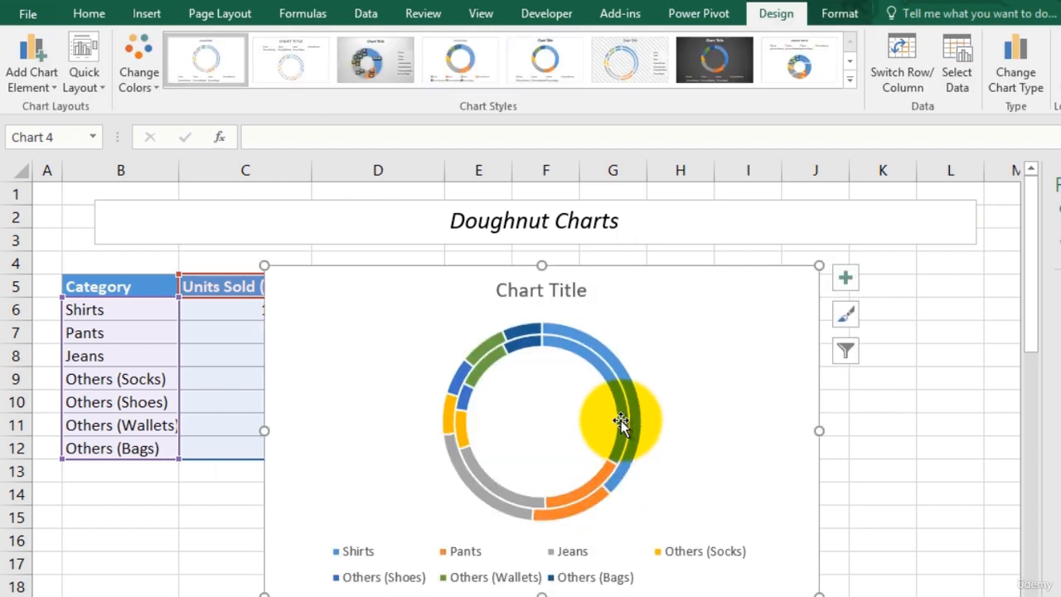
Add plain value data labels to both rings of the new doughnut chart, trying the Data Callout style without keeping it.
click(614, 379)
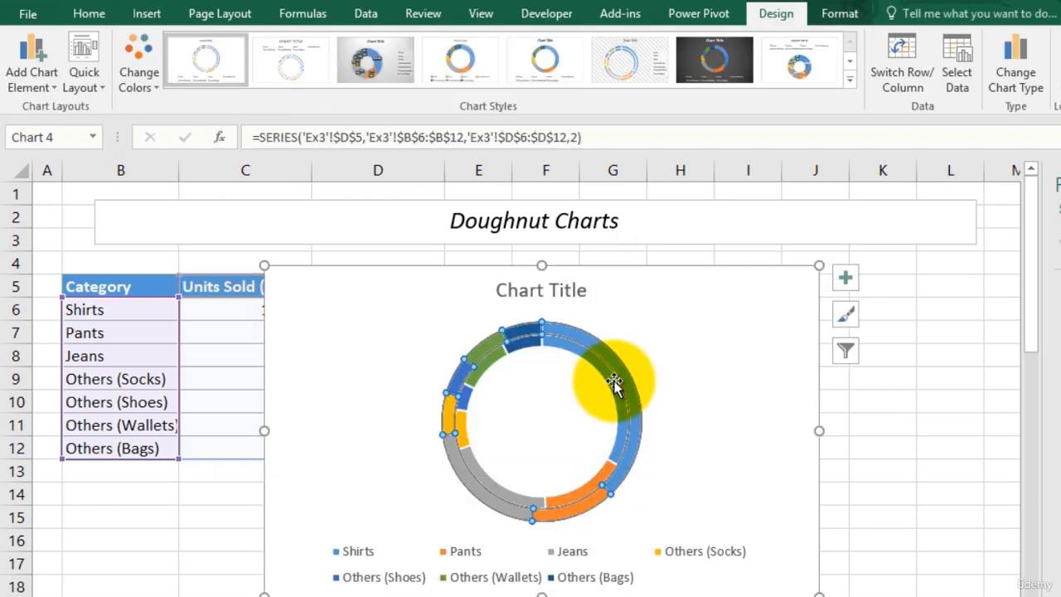
click(650, 415)
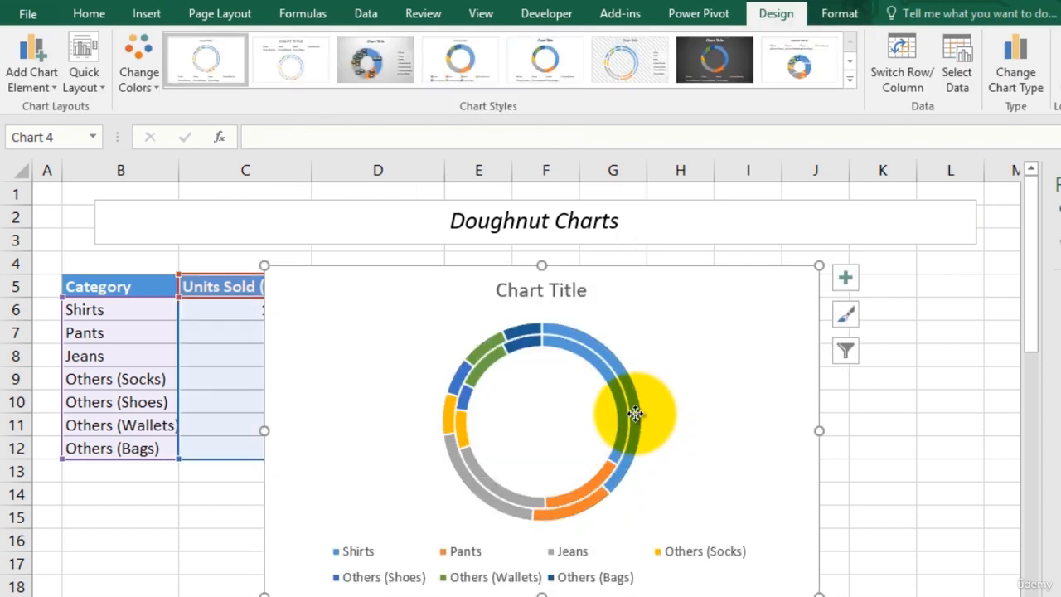
click(636, 414)
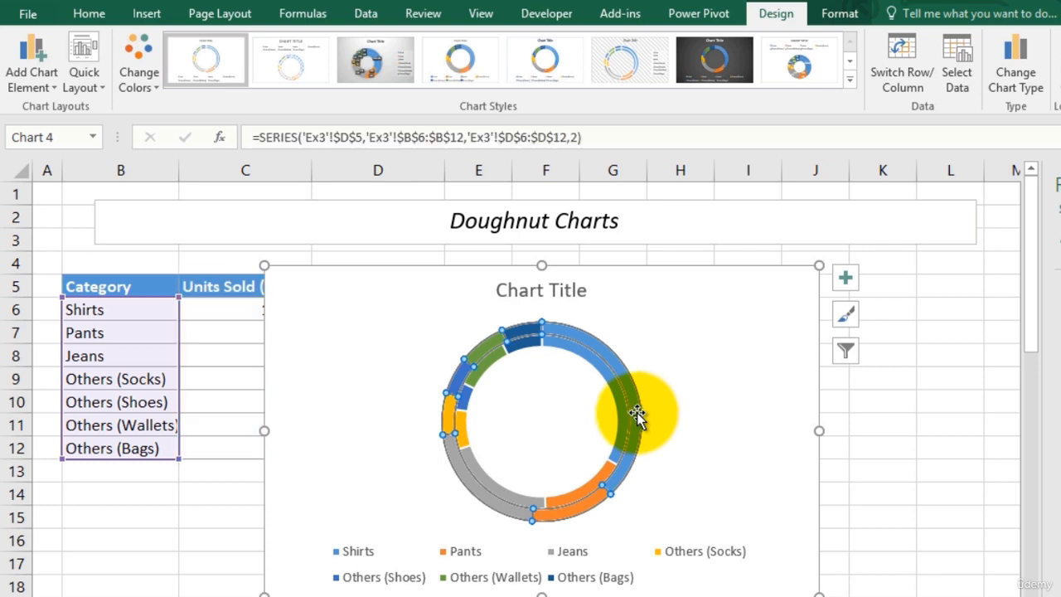
click(845, 278)
mouse_move(729, 322)
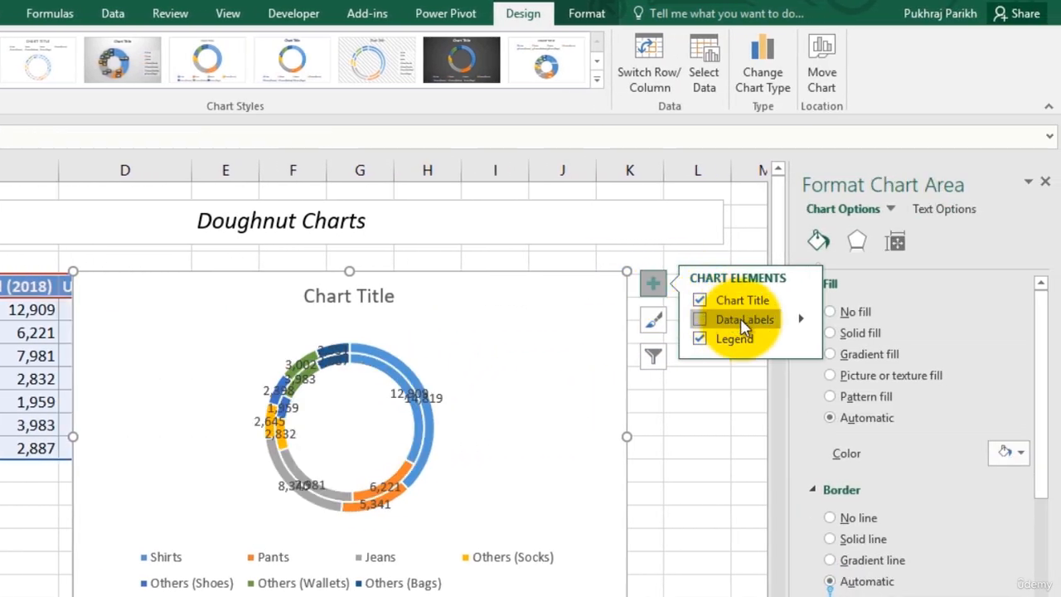
click(768, 320)
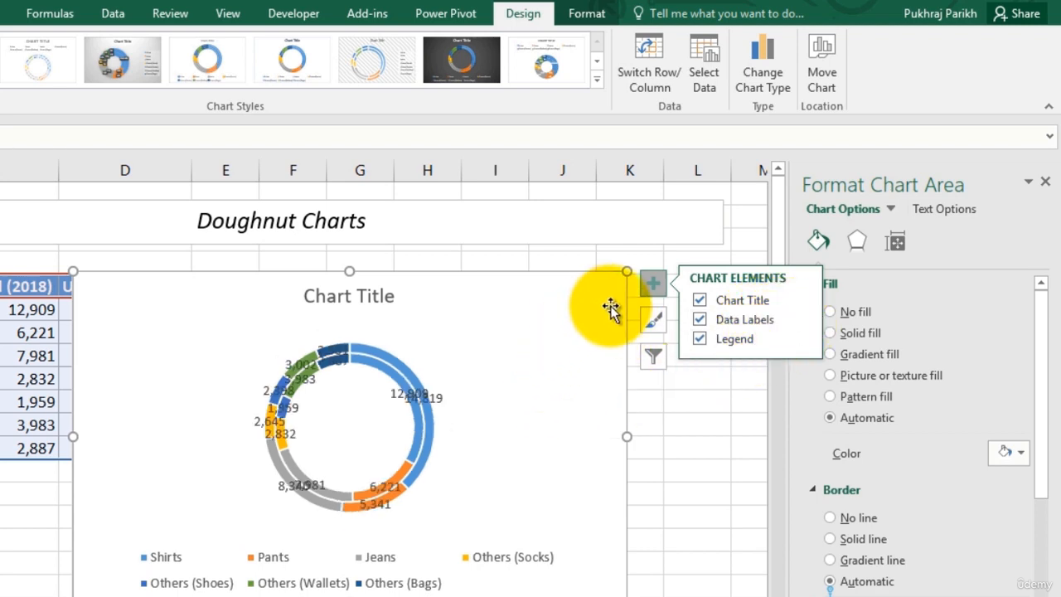
click(799, 319)
click(883, 324)
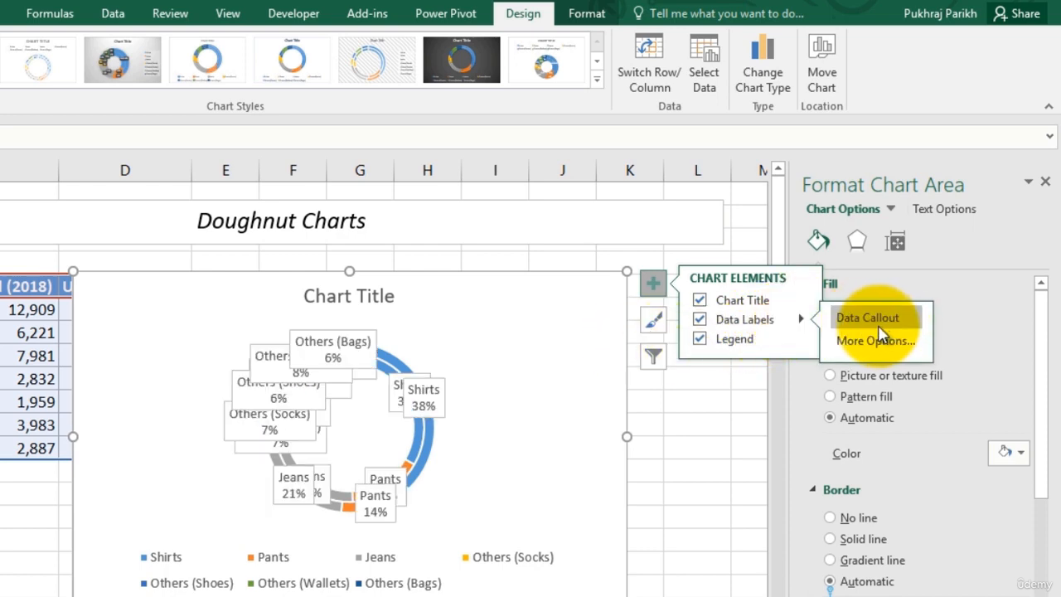
click(844, 341)
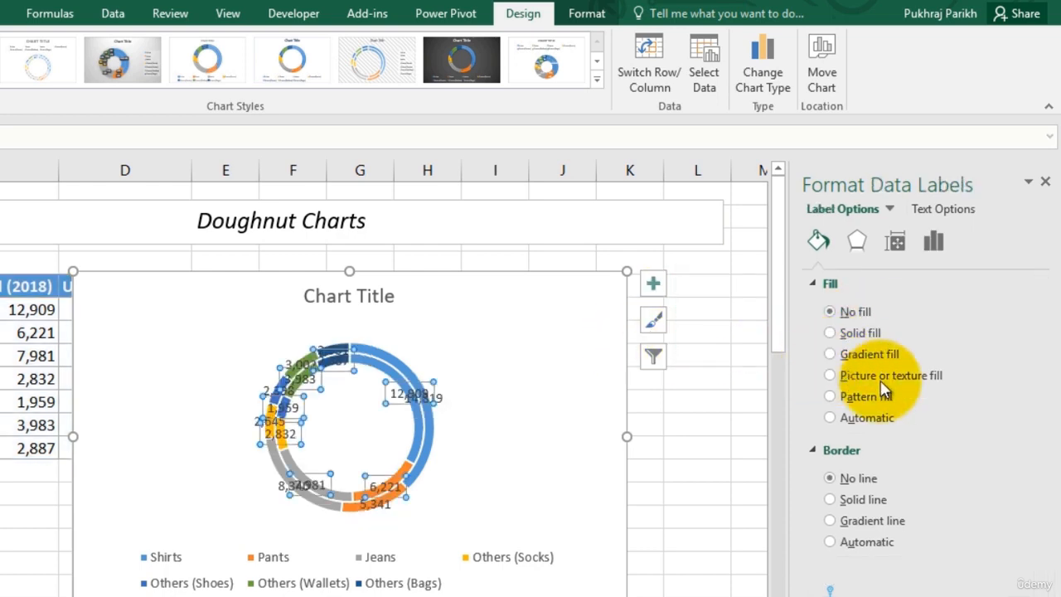
click(503, 427)
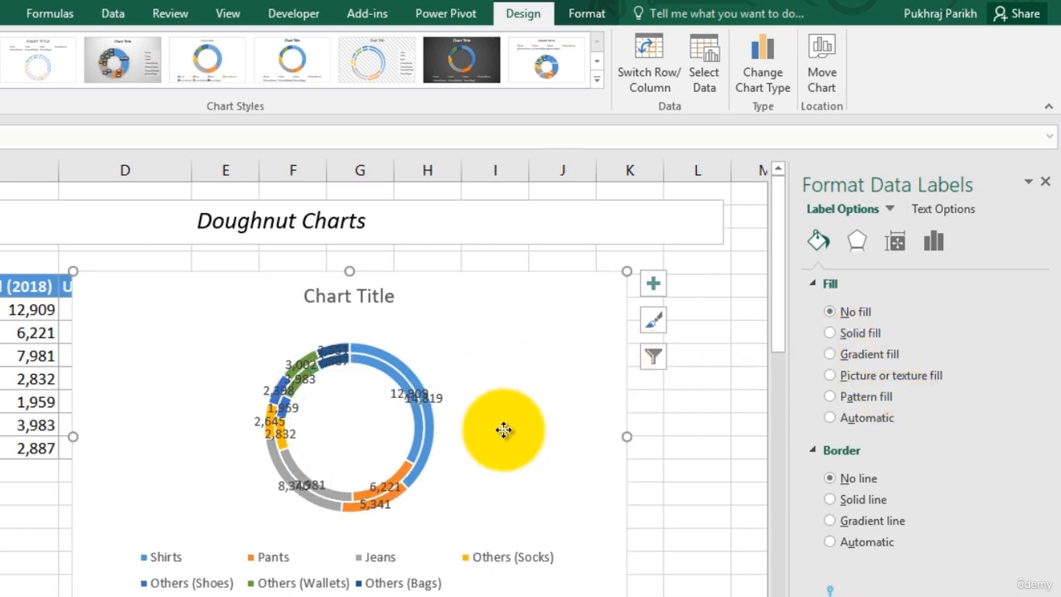
Reduce the Doughnut Hole Size to thicken both rings, and enlarge the chart.
mouse_move(431, 431)
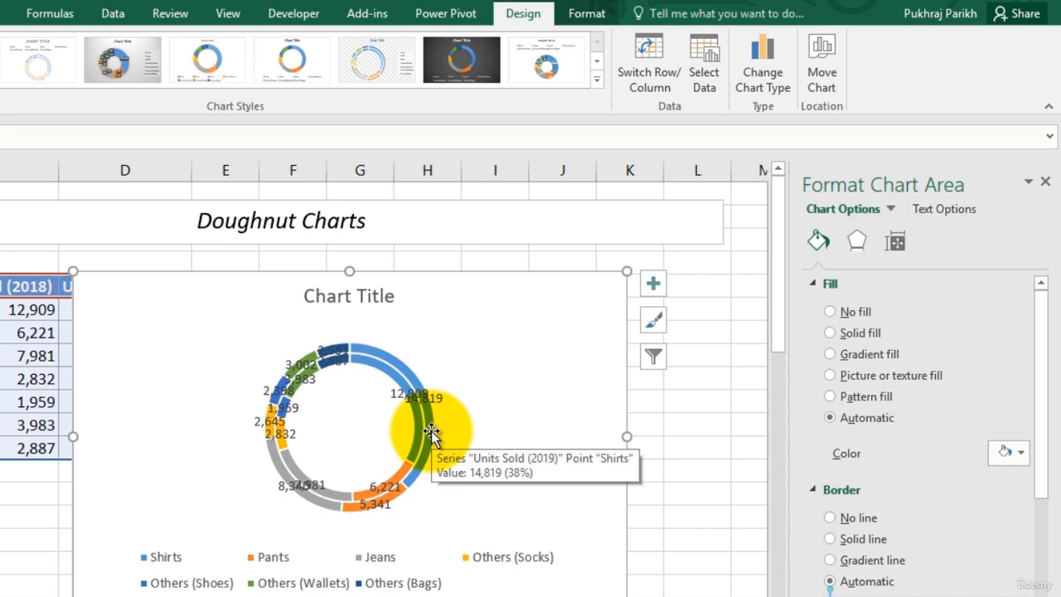
click(431, 431)
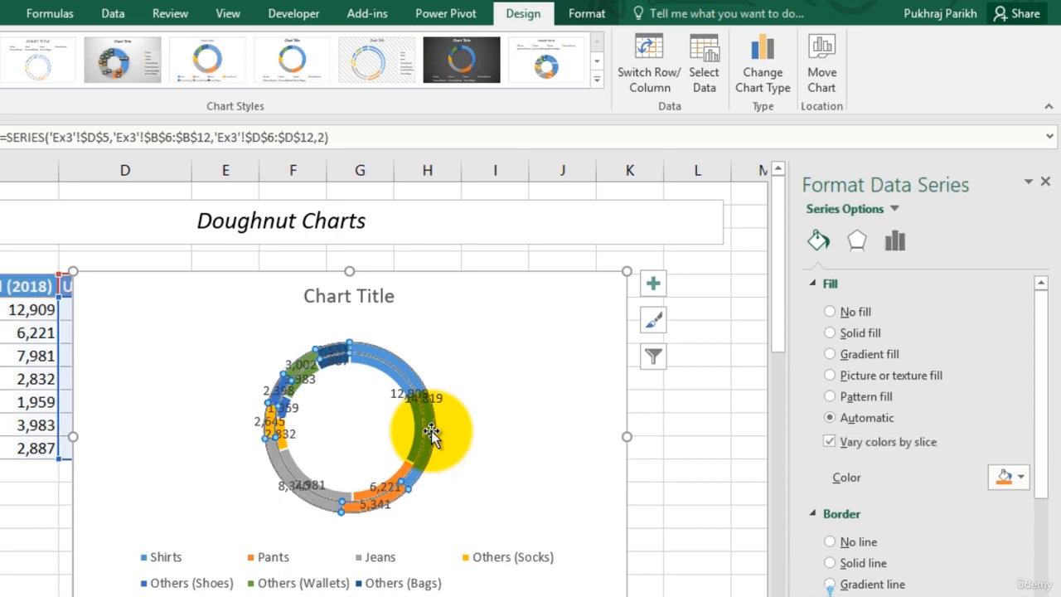
click(530, 422)
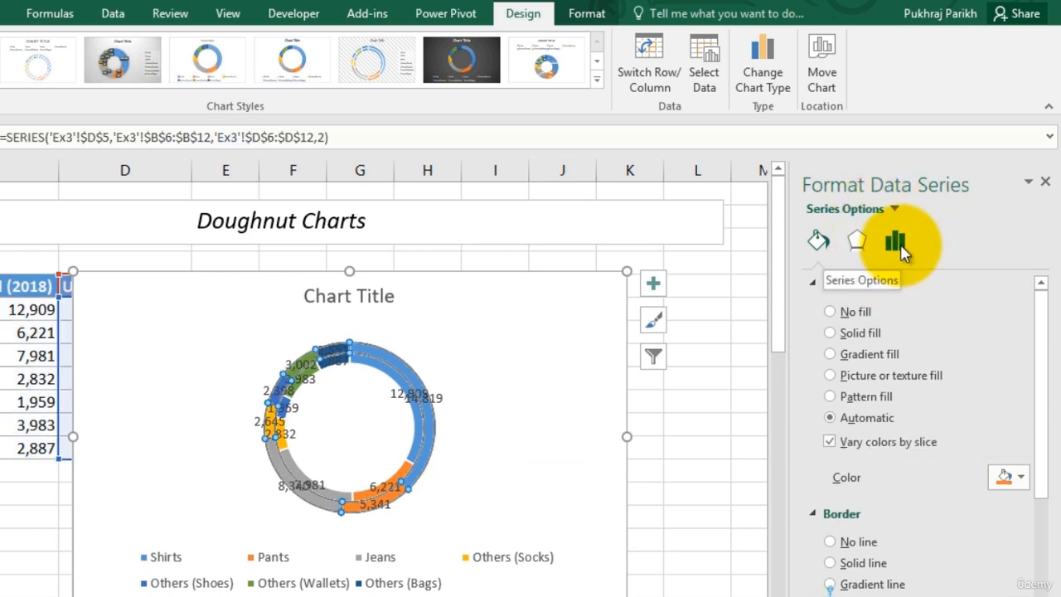
click(896, 243)
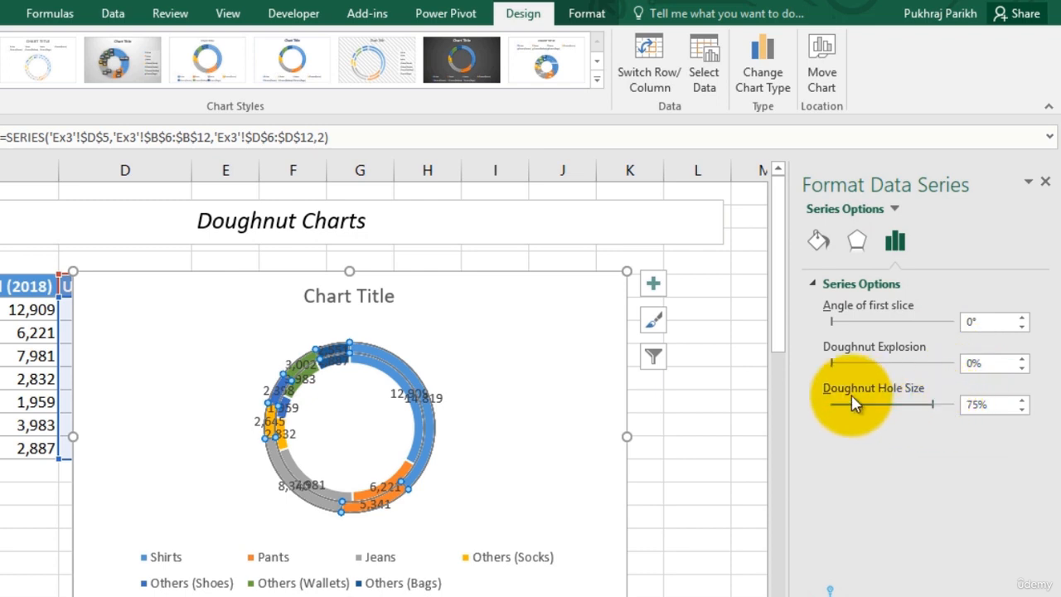
click(428, 411)
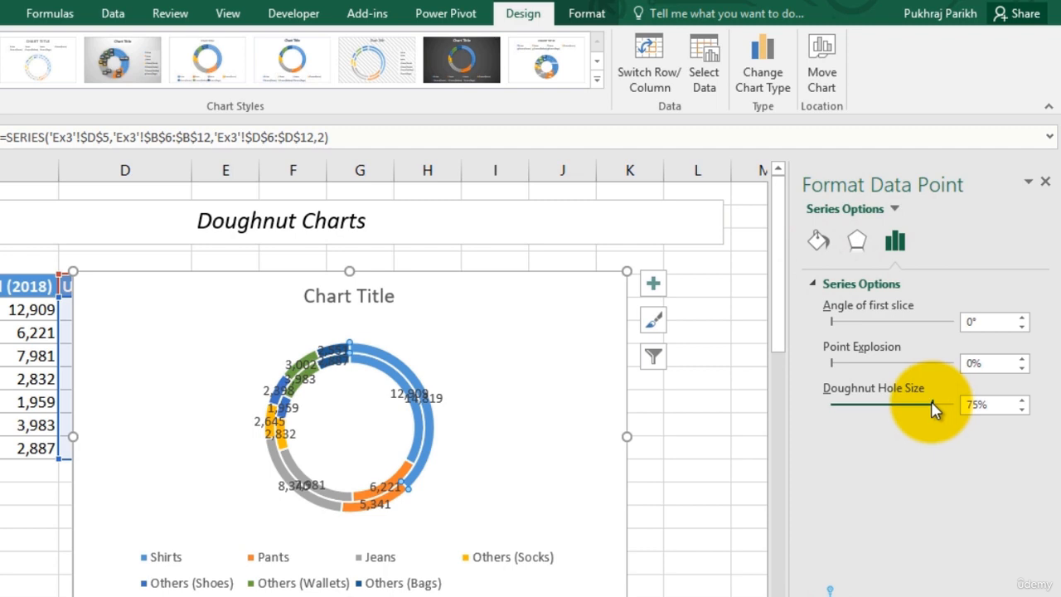
drag(931, 403, 876, 404)
click(517, 421)
drag(628, 270, 692, 248)
Make the data labels of the outer Units Sold (2019) ring show the percentage instead of the value.
click(462, 398)
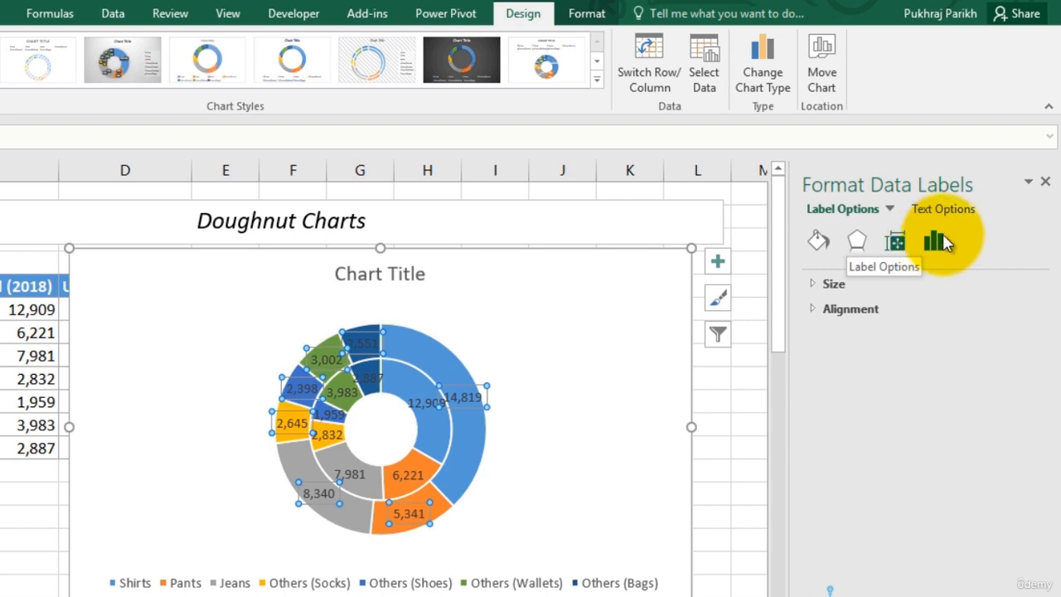
click(932, 247)
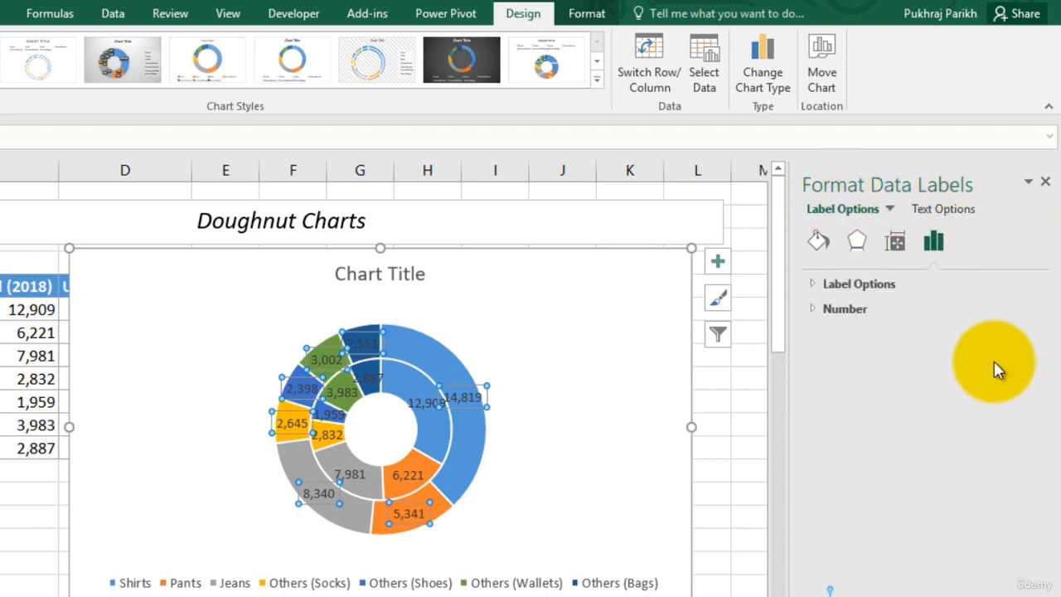
click(808, 282)
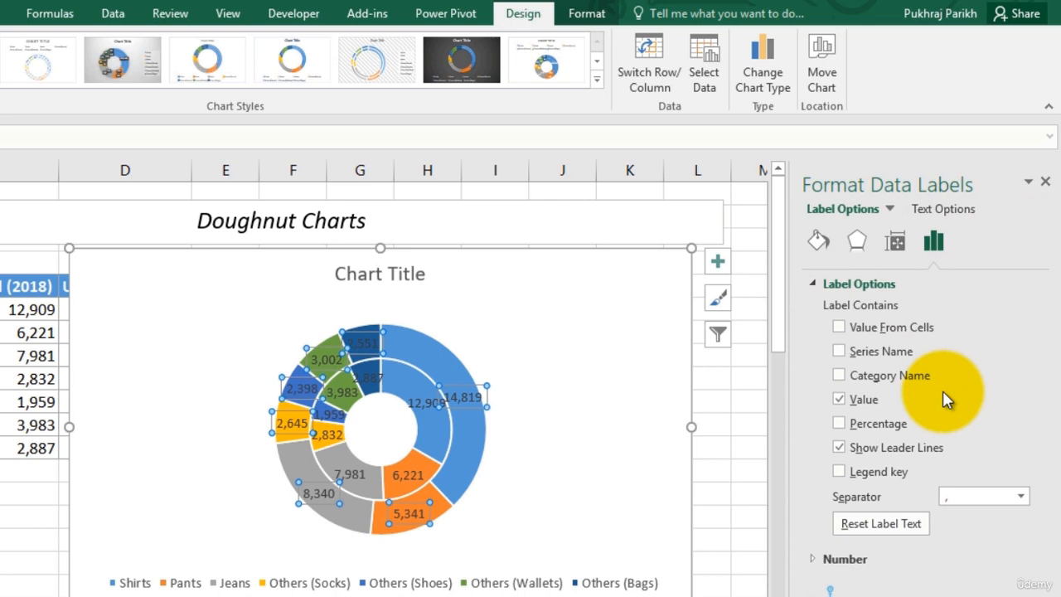
click(840, 424)
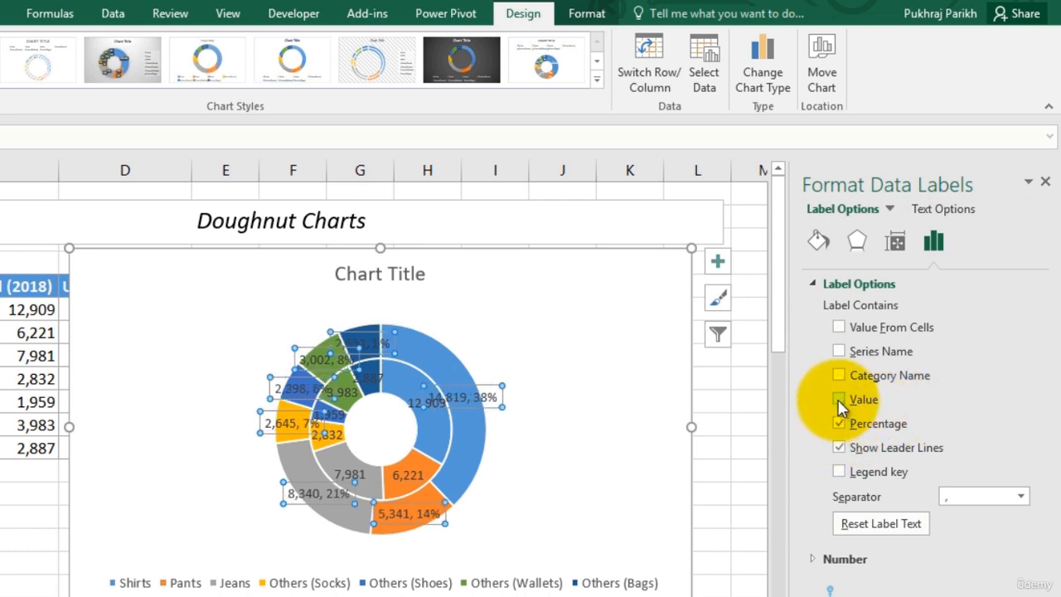
click(840, 401)
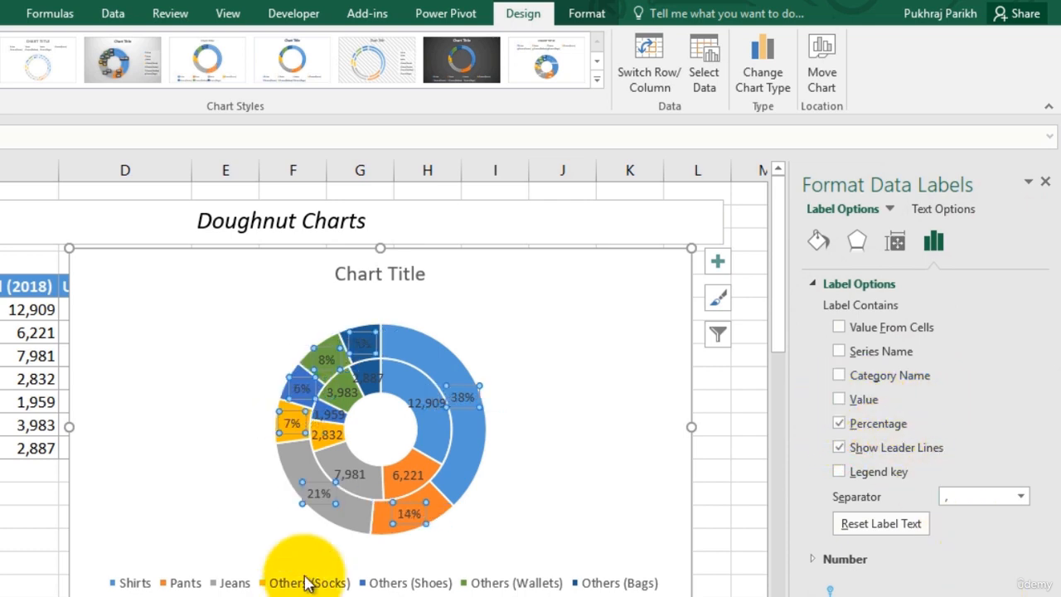
Switch the inner Units Sold (2018) ring's data labels from value to percentage.
click(418, 403)
click(840, 400)
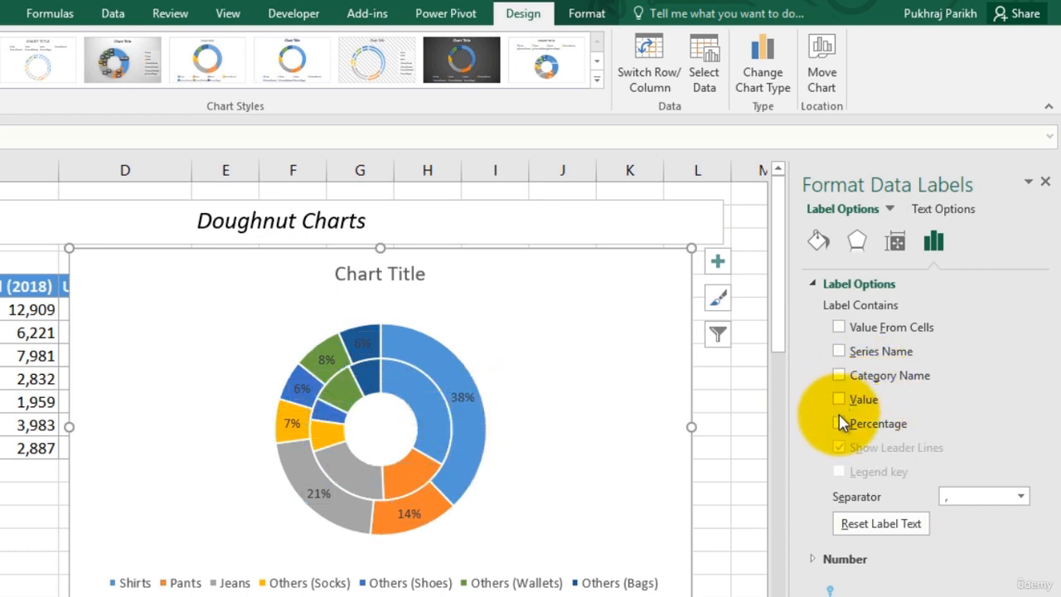
click(839, 423)
click(560, 449)
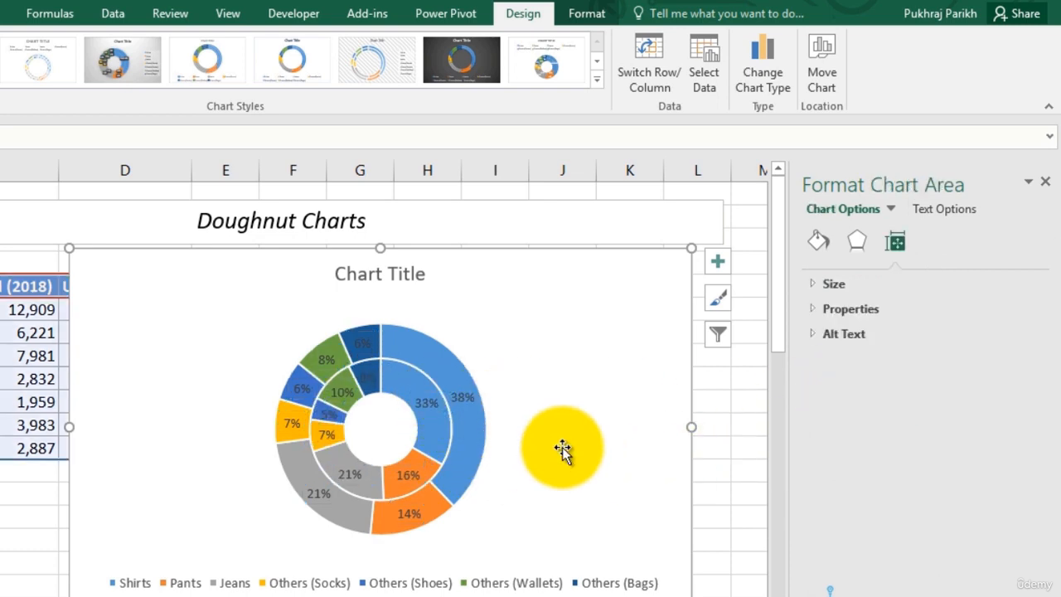